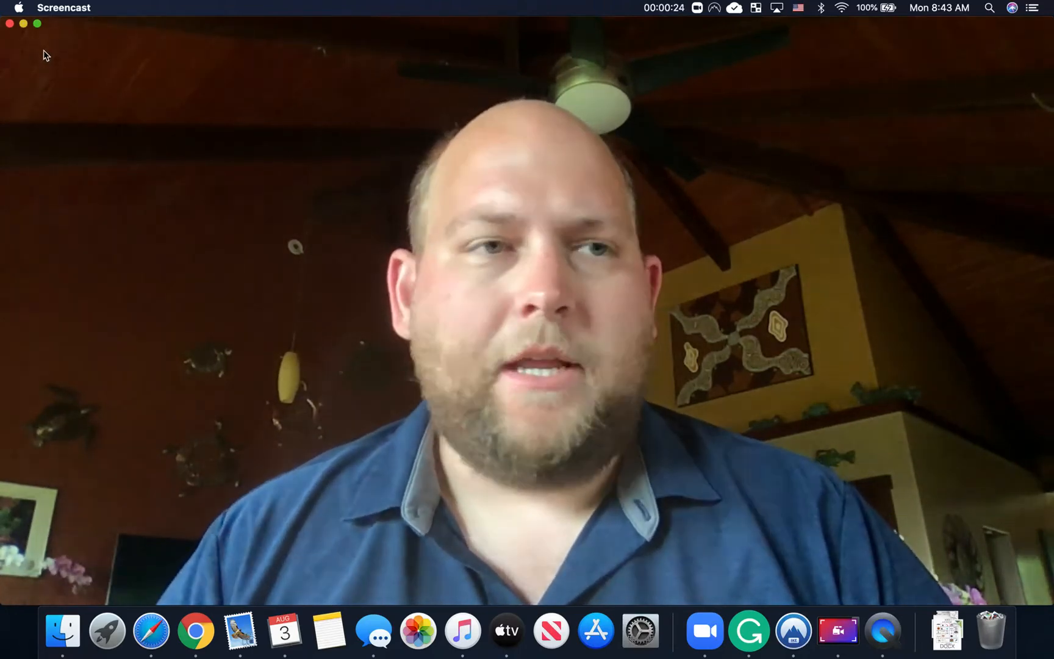
Step: Close the webcam window so the CSUMB Dashboard page shows in Chrome
click(10, 24)
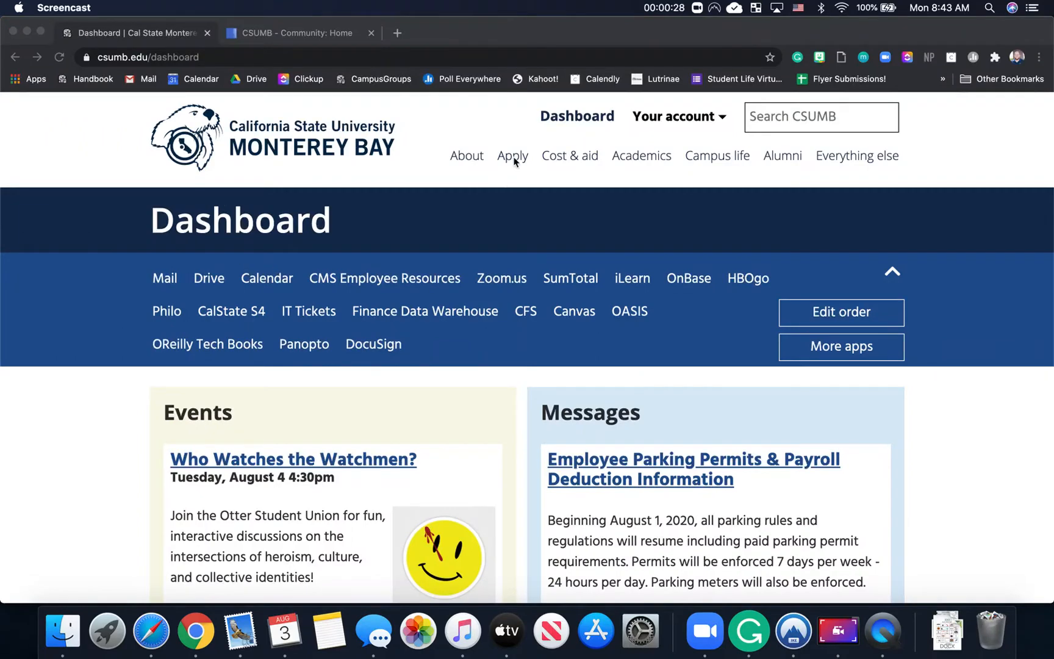
Step: From the Dashboard's app list, switch to the CSUMB Community home tab and open Student Groups
click(562, 119)
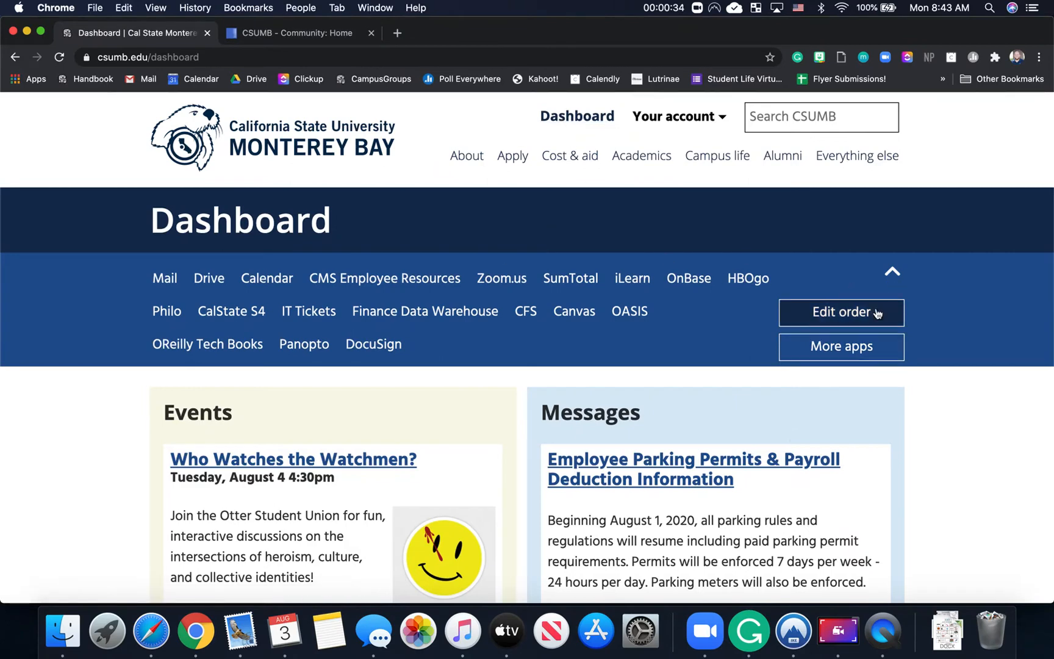
click(878, 346)
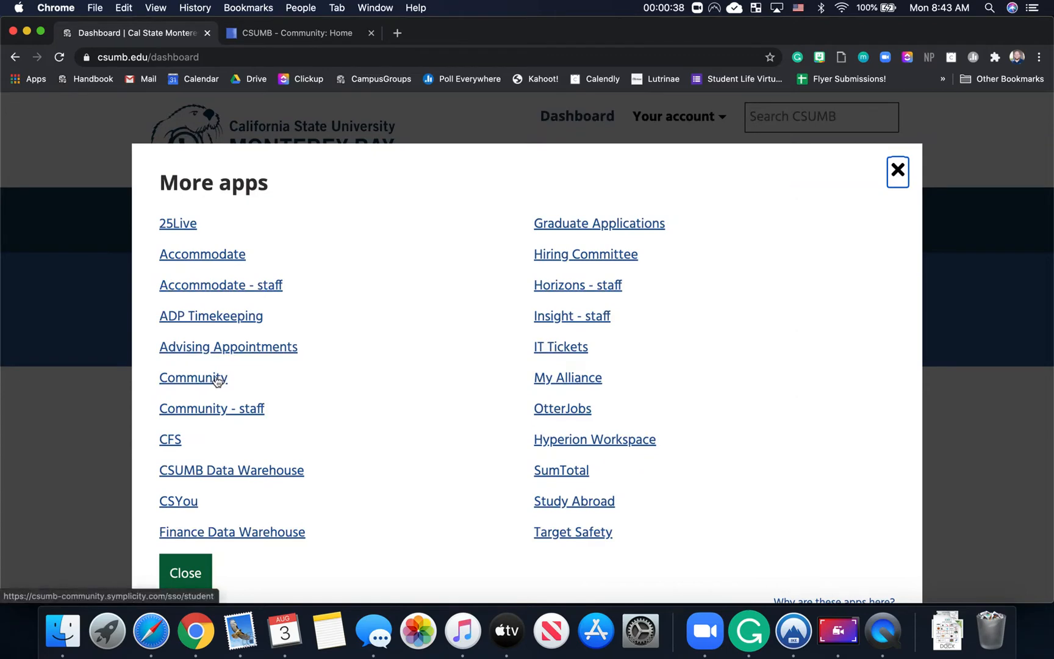
click(298, 36)
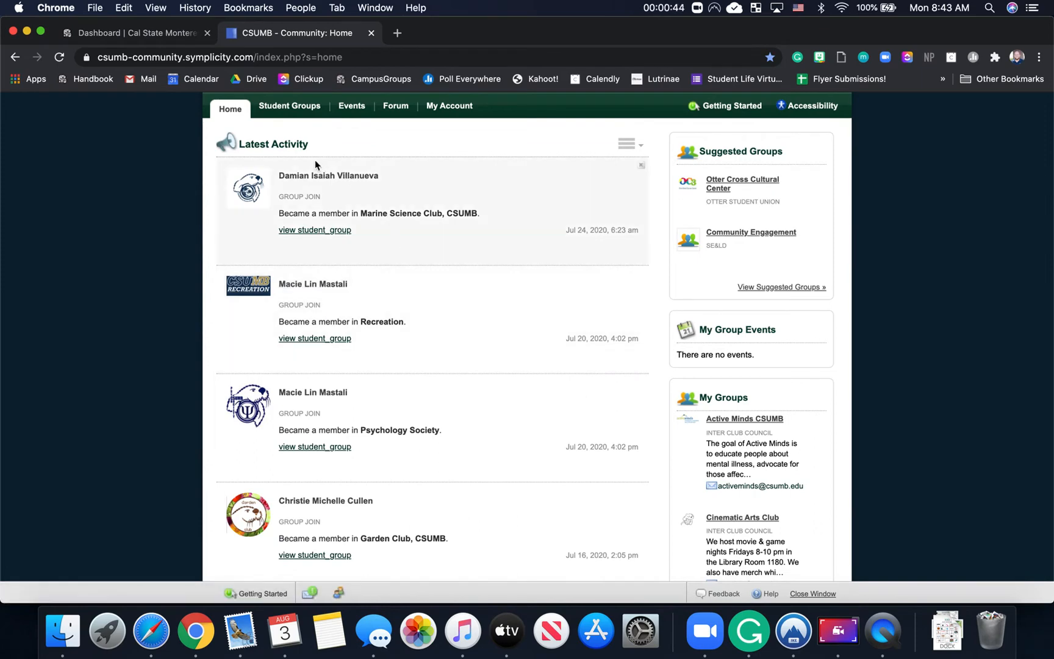
click(300, 116)
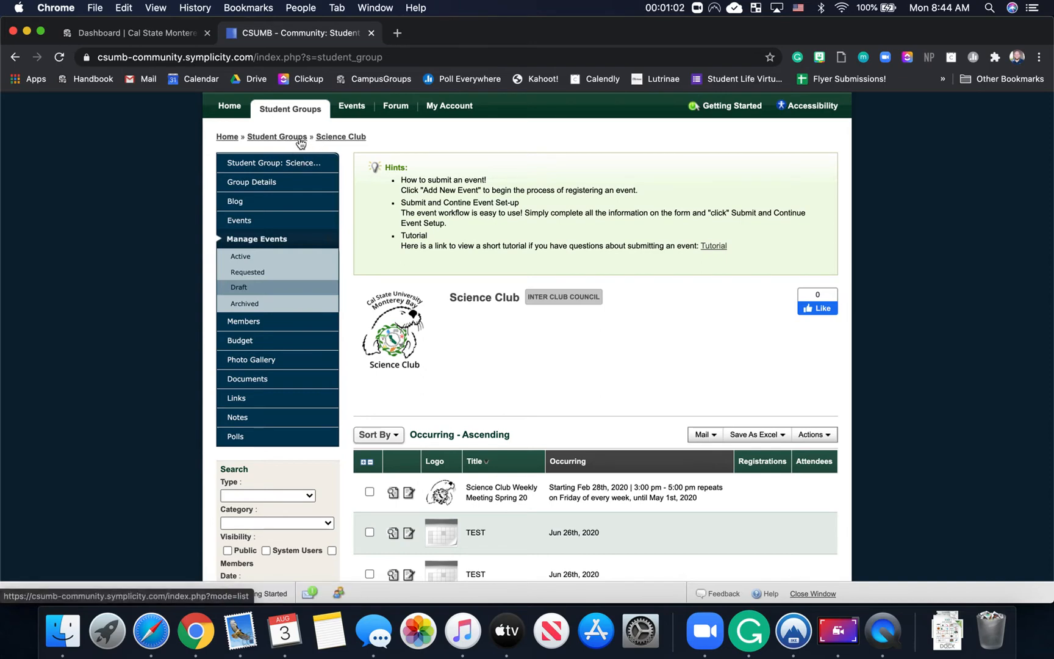
Step: Open the Science Club group's Manage Events page and show its Active events
click(332, 140)
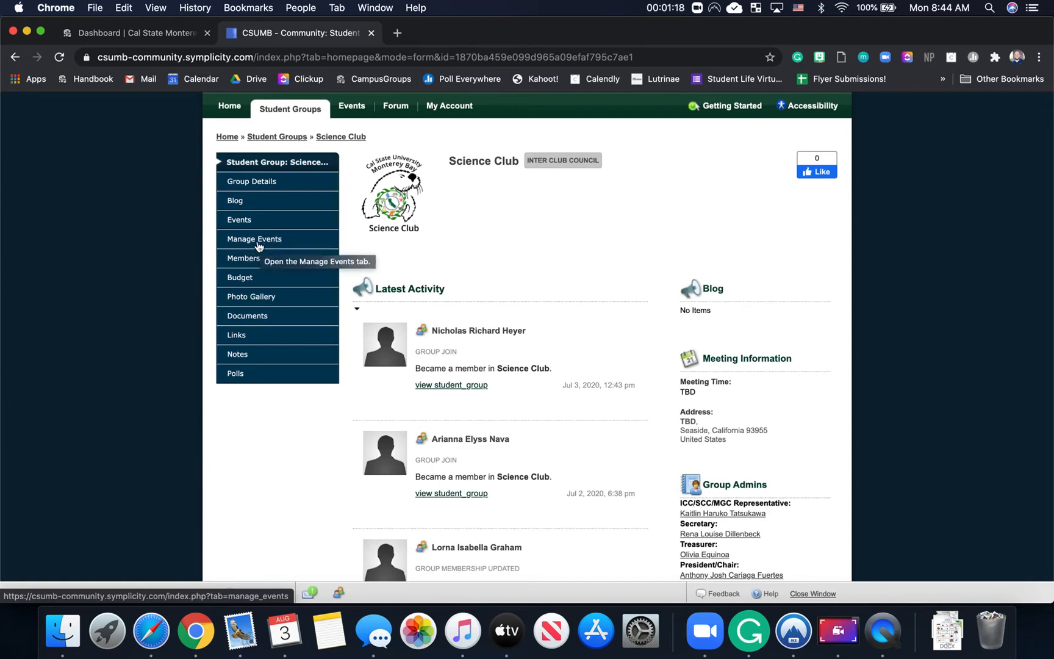
click(259, 245)
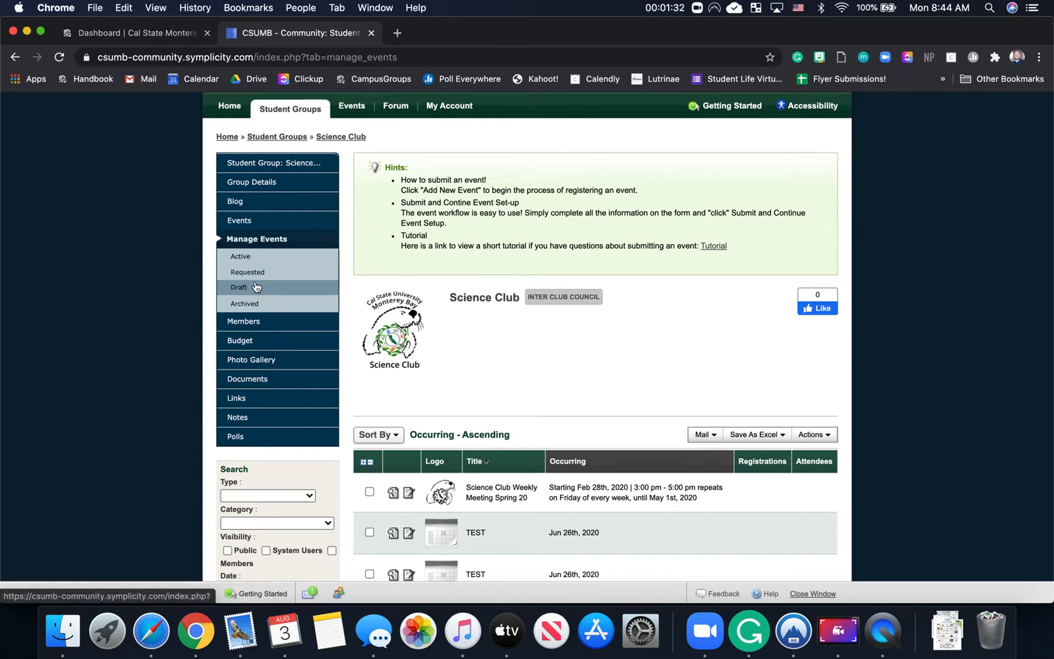
click(254, 259)
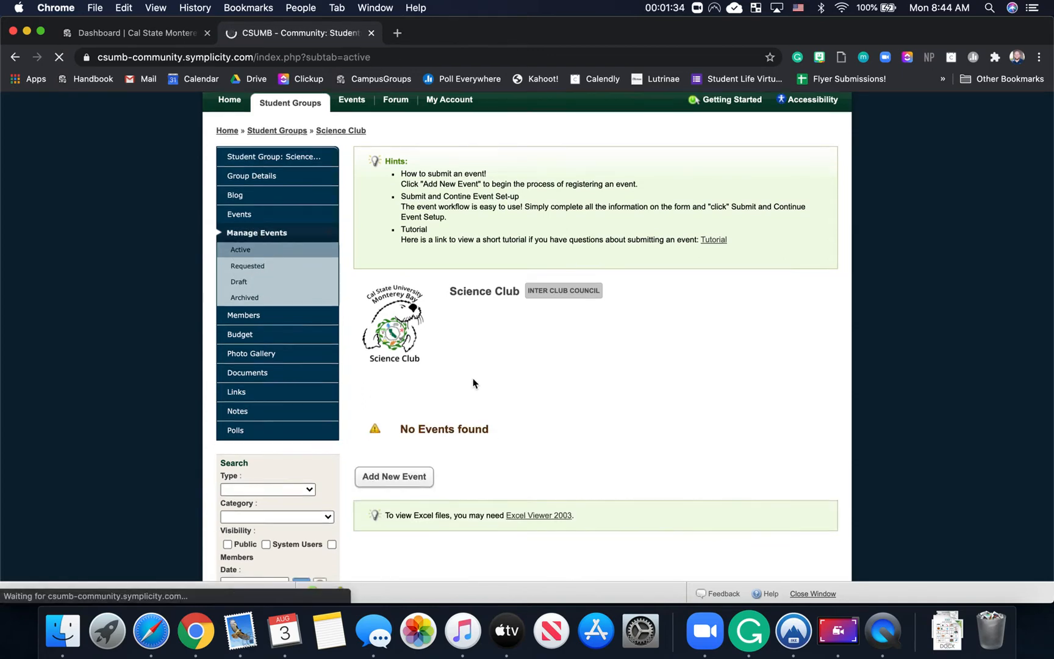
Step: Add a new Science Club event, tick I Agree to the terms, and continue to event setup
scroll(473, 381, down, 2)
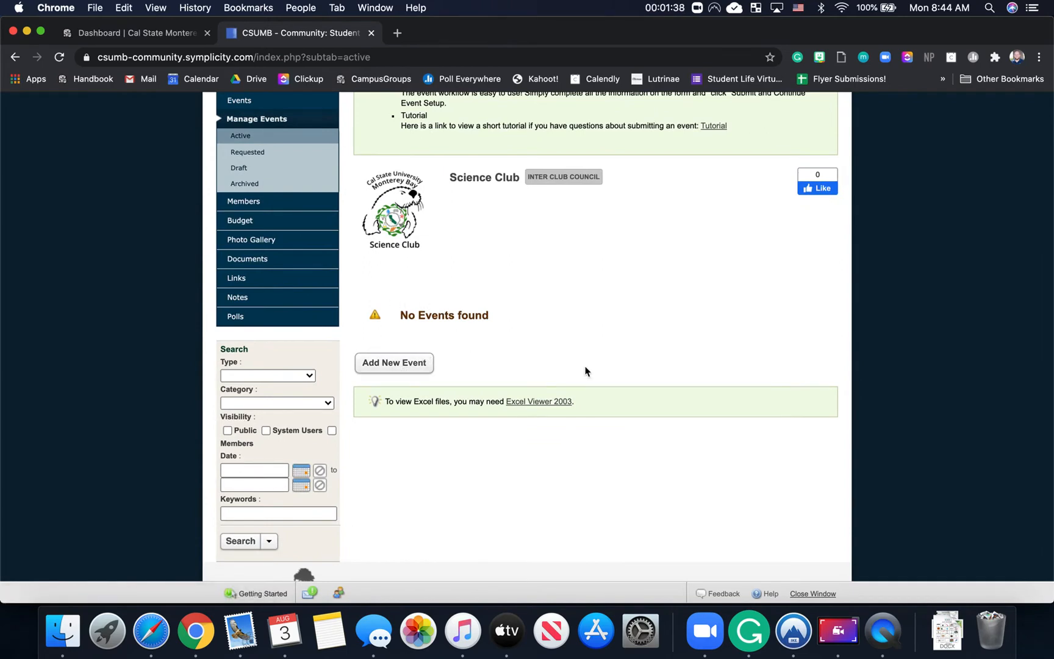
click(396, 365)
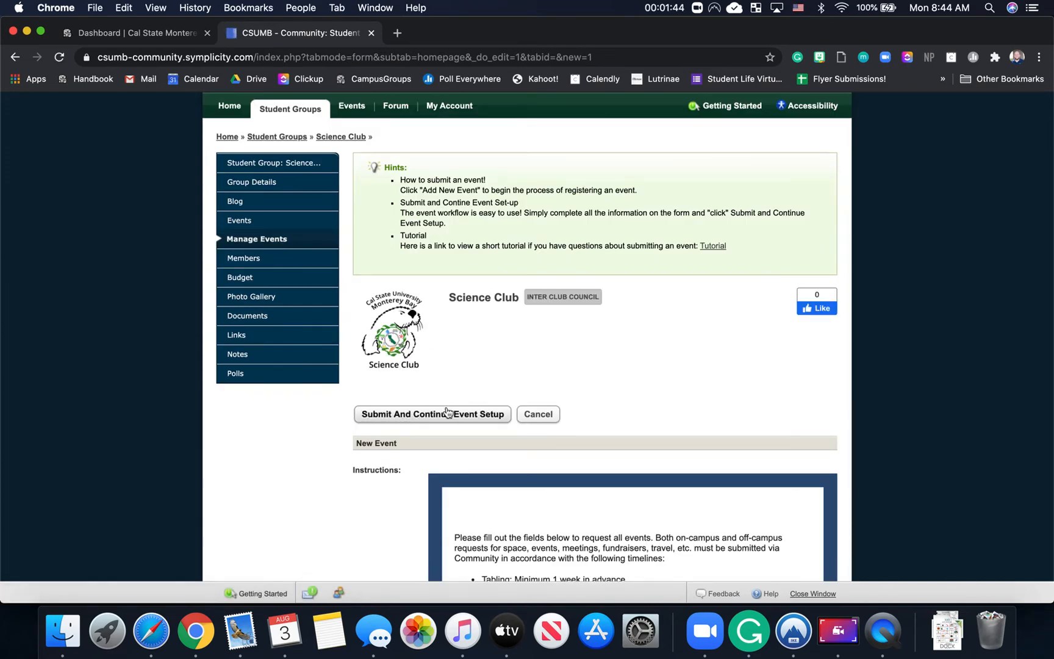
scroll(447, 411, down, 2)
scroll(448, 412, down, 2)
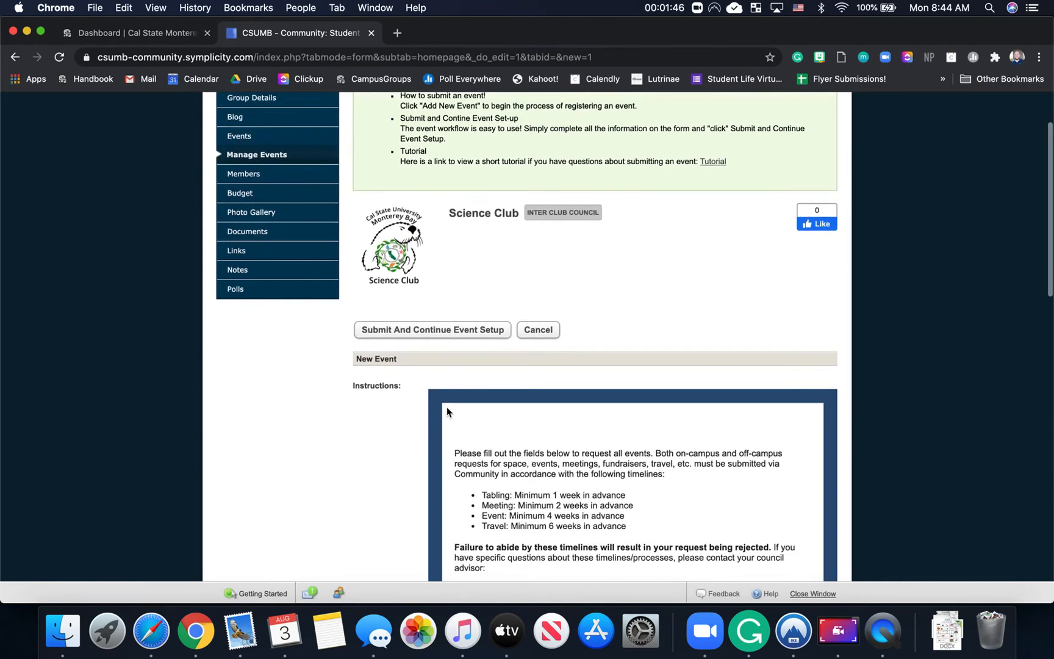
scroll(448, 412, down, 15)
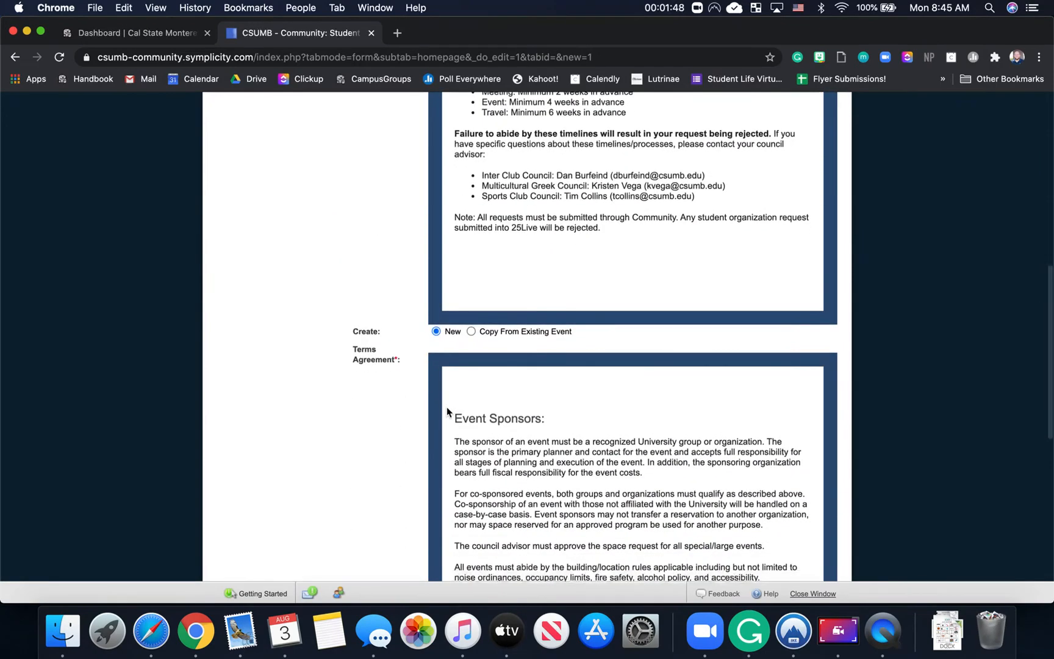
scroll(447, 411, down, 17)
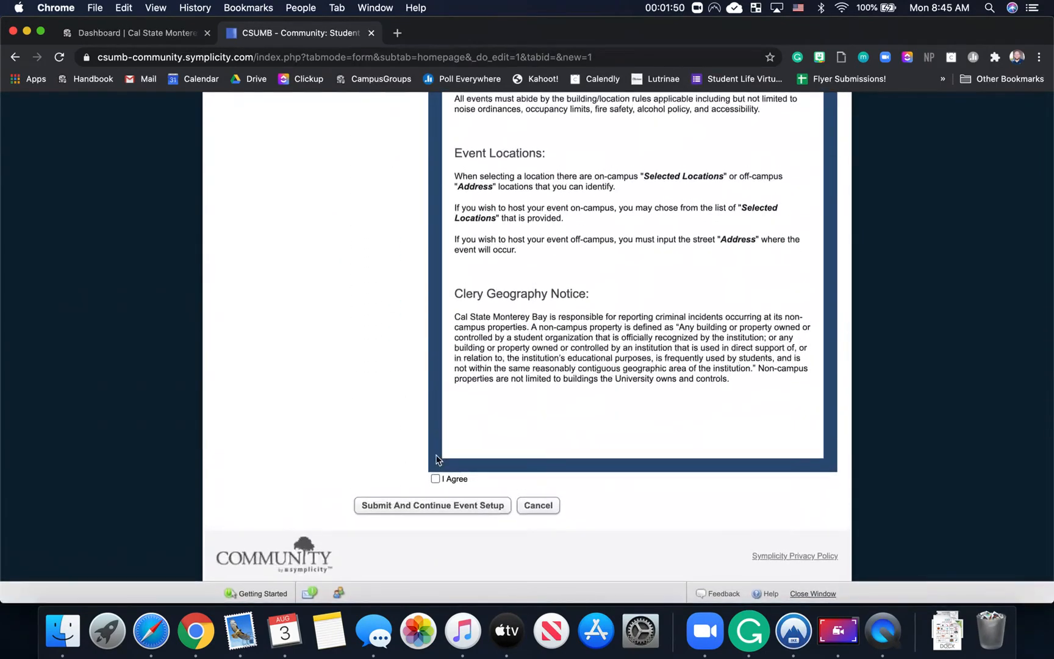
scroll(437, 458, up, 14)
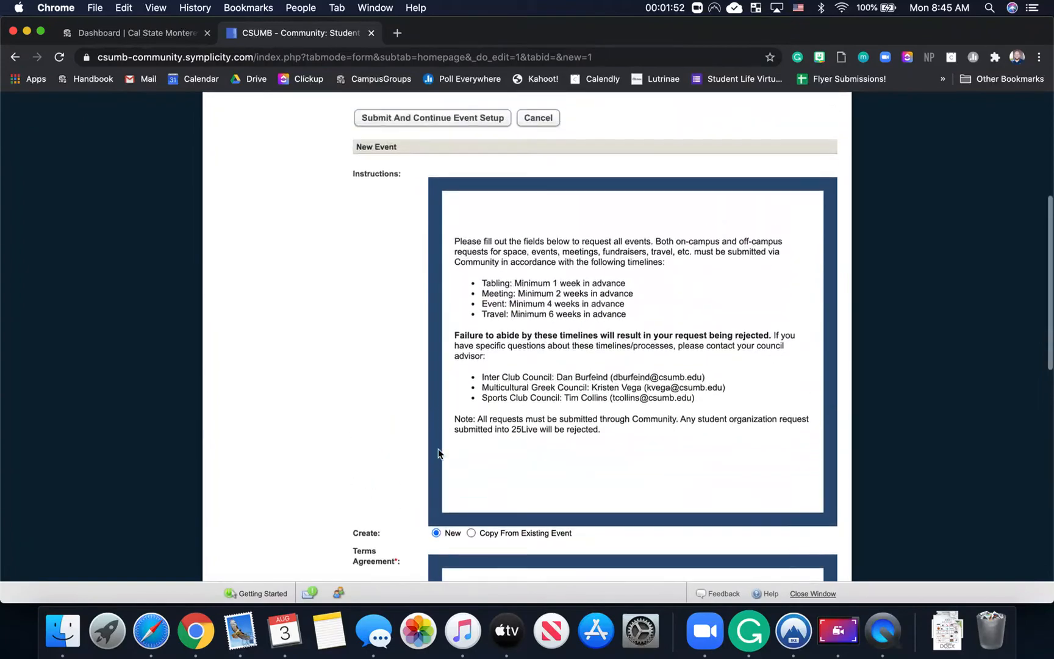
scroll(470, 321, down, 5)
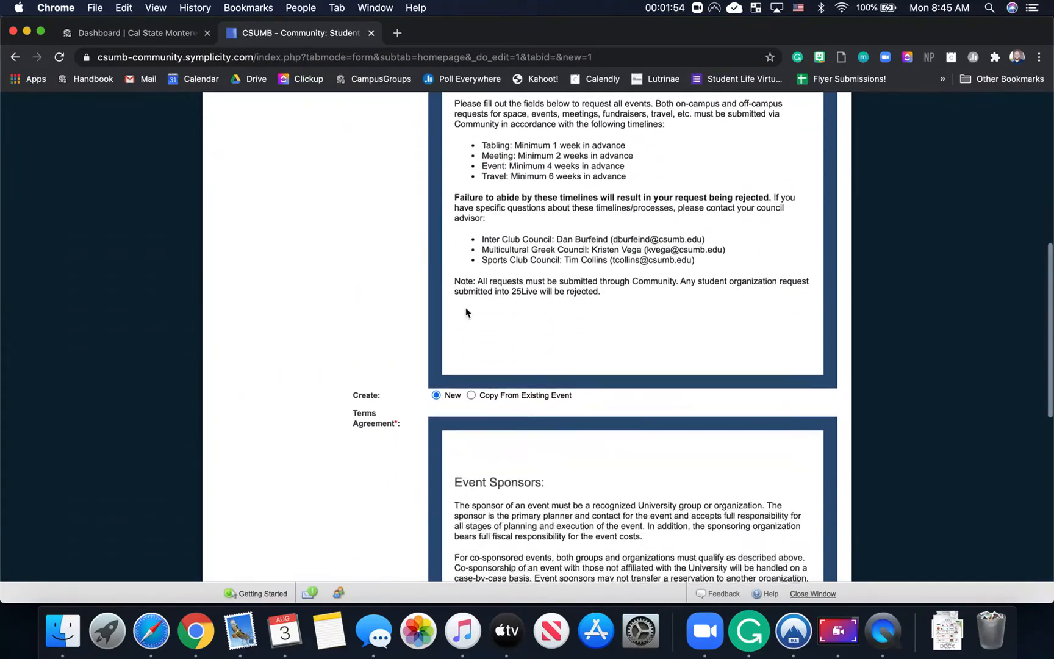
scroll(512, 304, down, 3)
scroll(494, 214, down, 4)
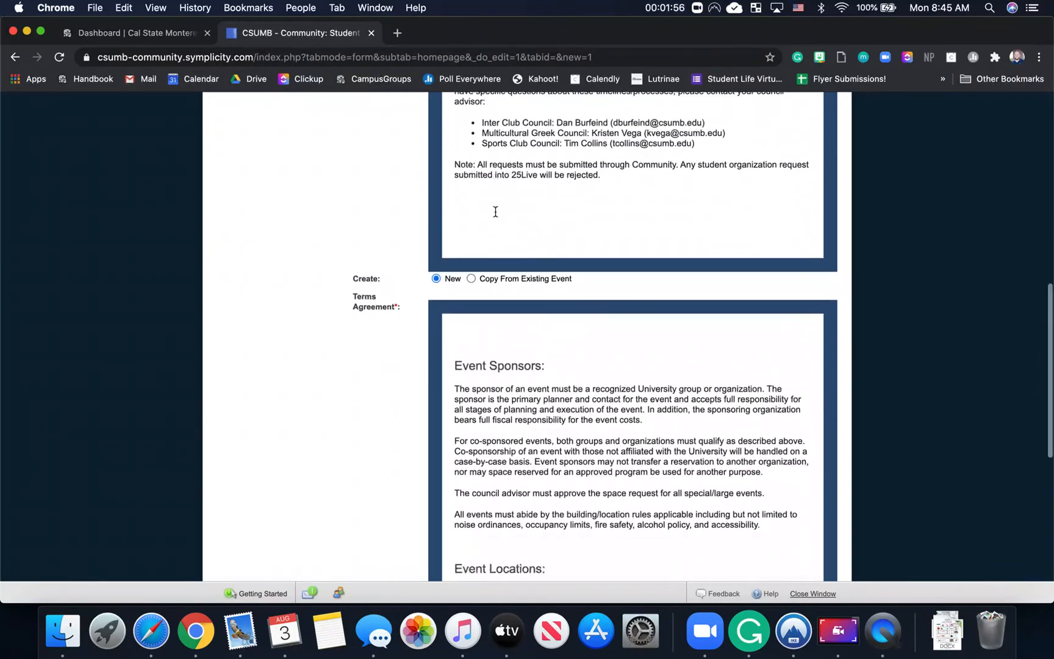
scroll(495, 215, down, 10)
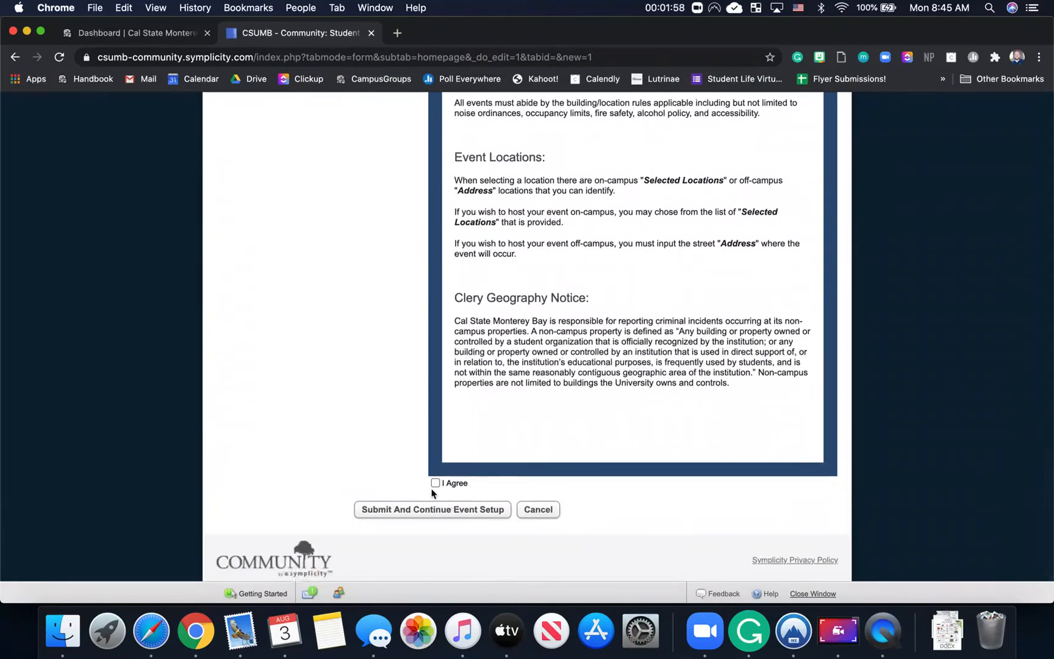
click(435, 484)
click(432, 514)
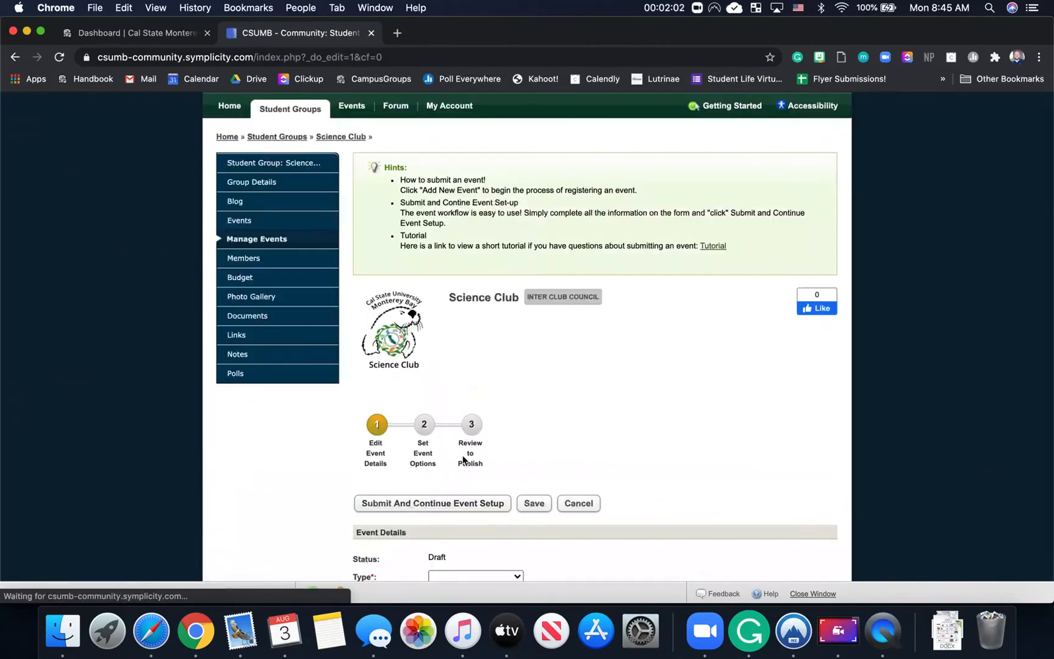
scroll(436, 439, down, 4)
Step: Set the event Type to Event and reuse TEST as the Title
click(446, 462)
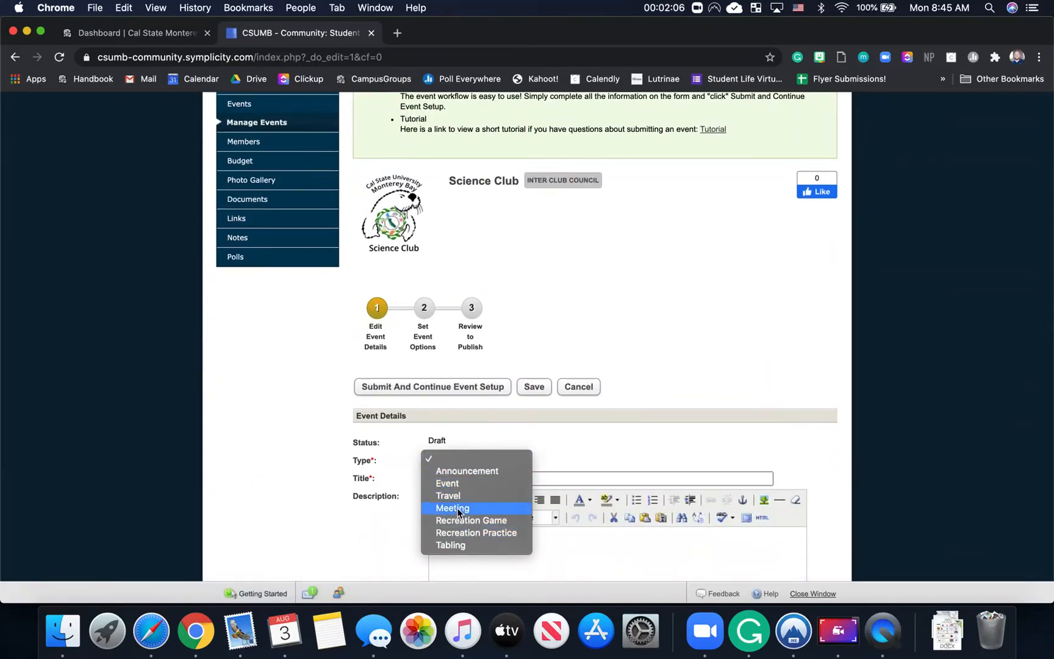
click(459, 484)
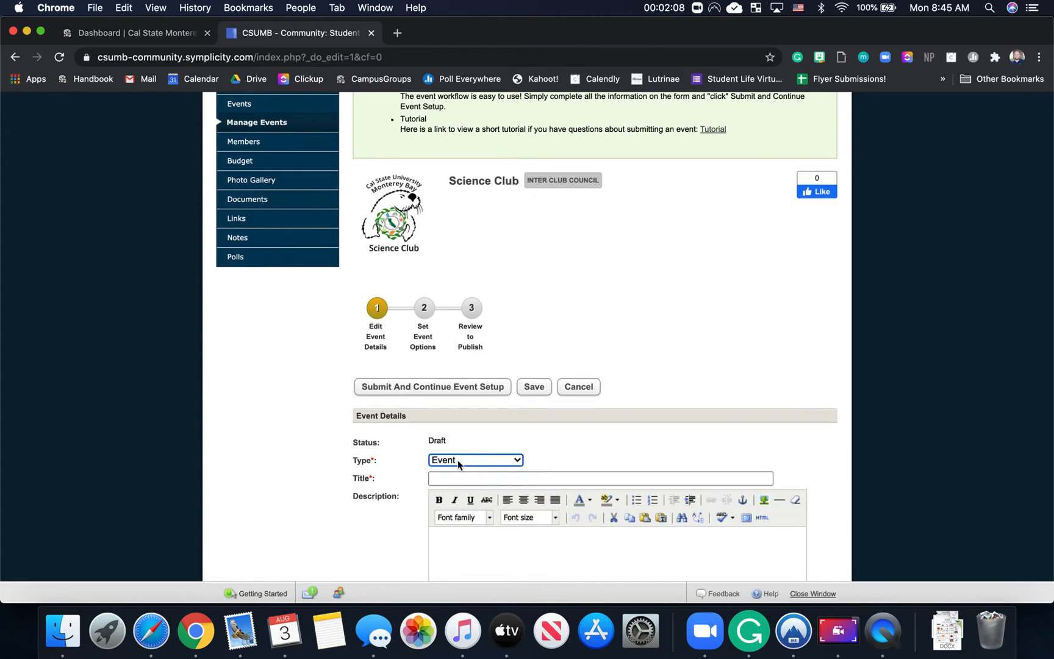
scroll(458, 465, down, 2)
click(450, 415)
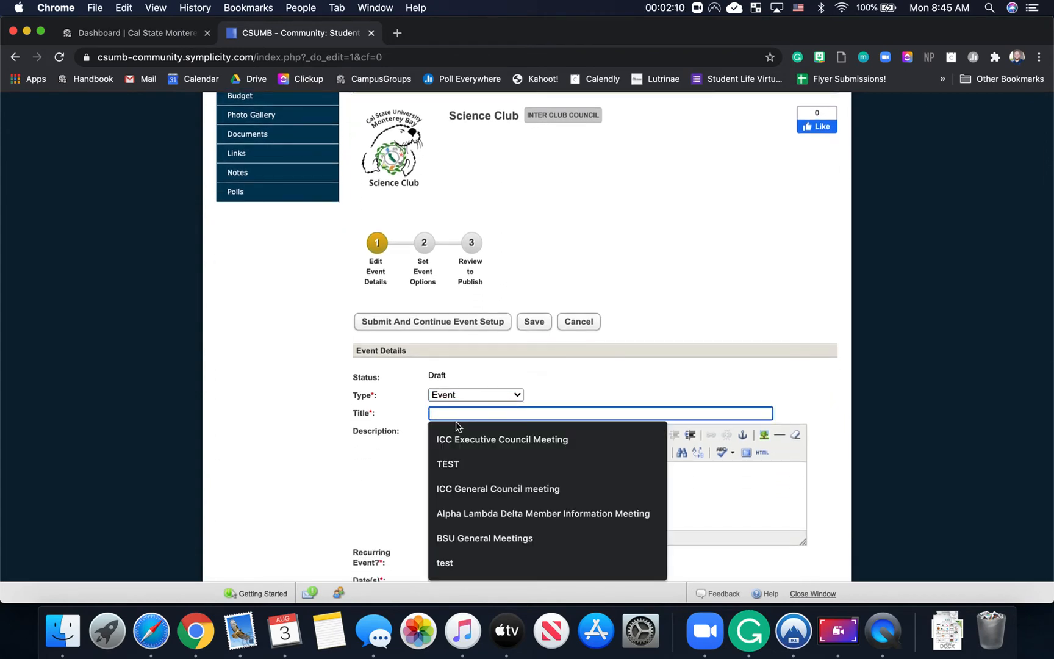
click(452, 465)
Step: Enter TEST as the description and leave All Day set to No
click(464, 488)
text(TEST)
scroll(564, 437, down, 5)
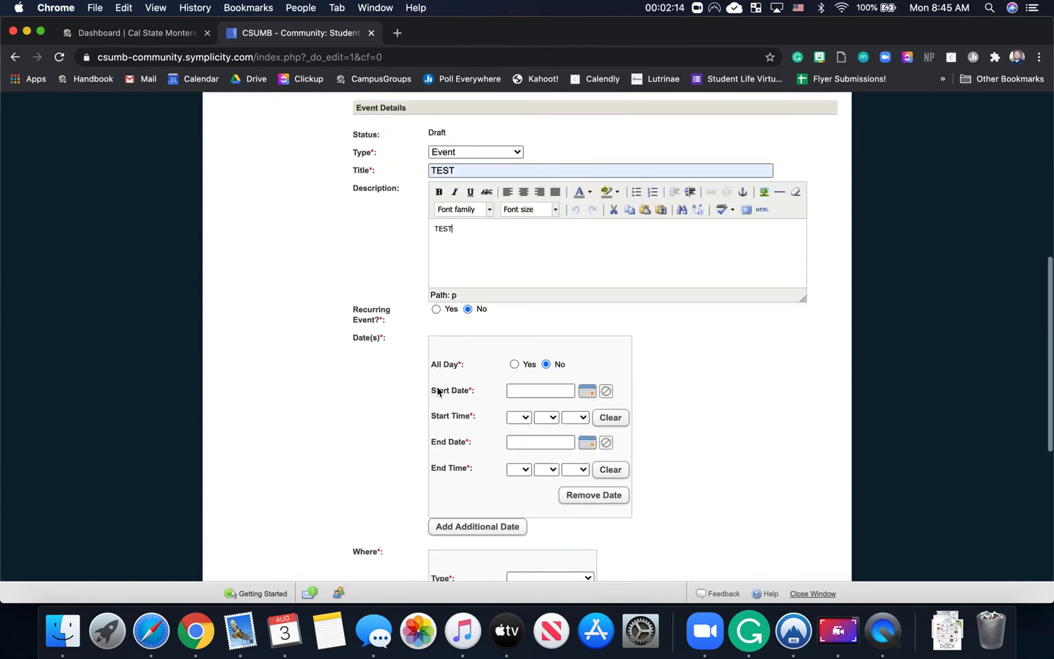
click(514, 364)
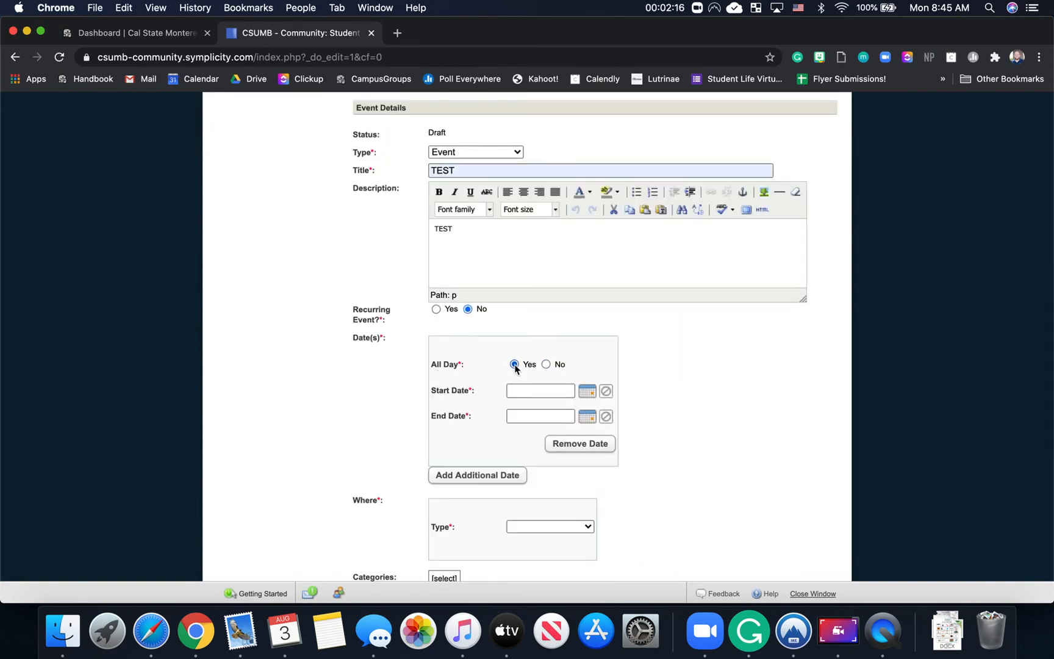
click(545, 364)
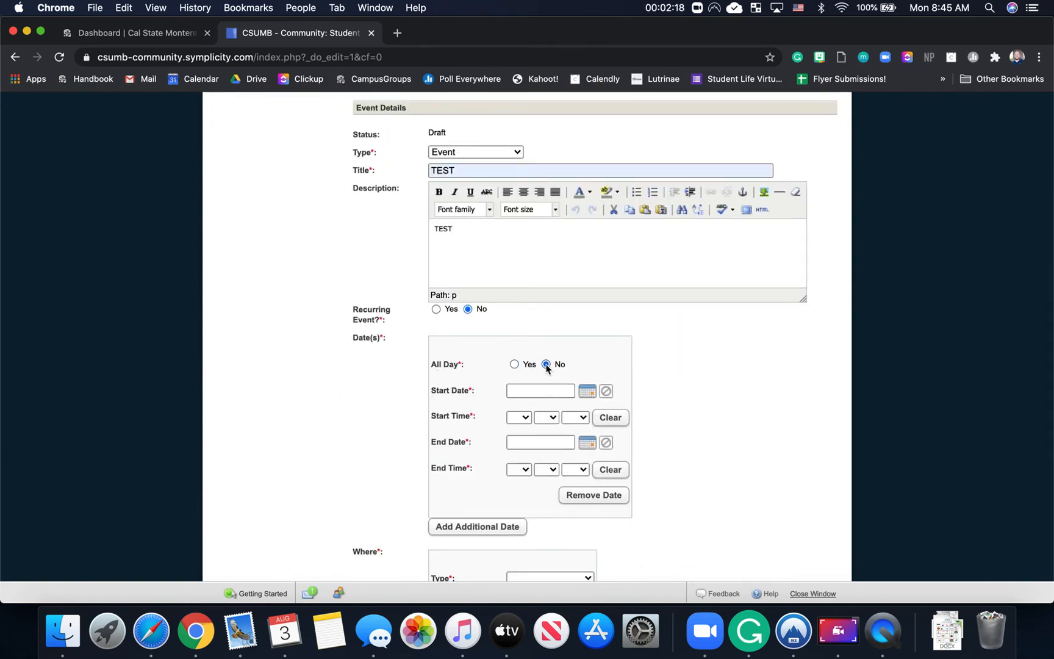
Step: Set the start to August 11, 2020 at 04:00 pm
click(588, 391)
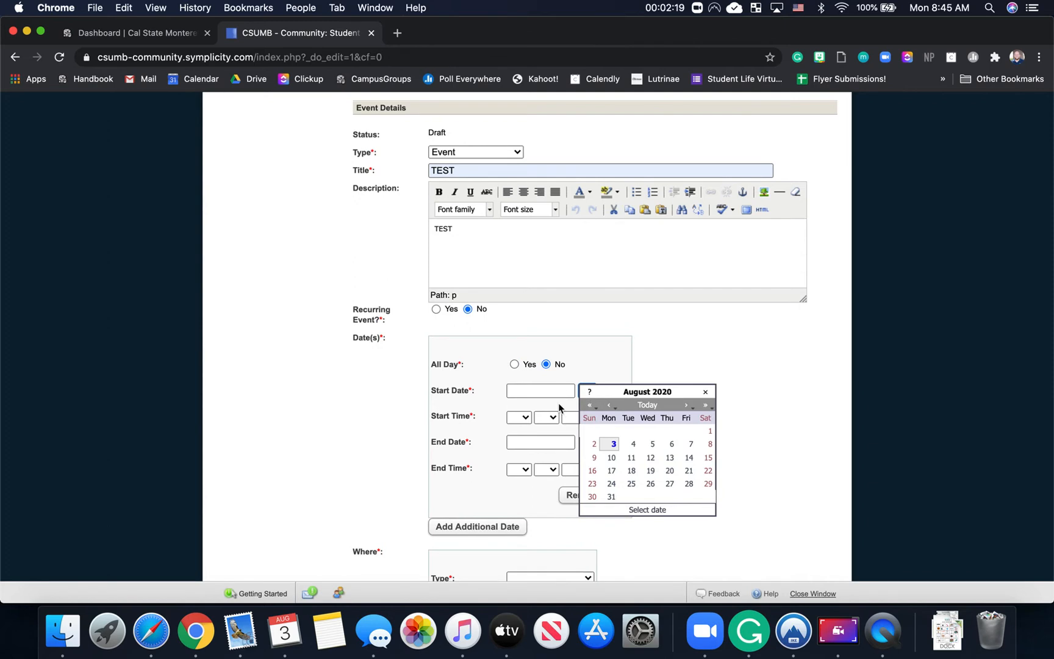
click(632, 458)
click(520, 417)
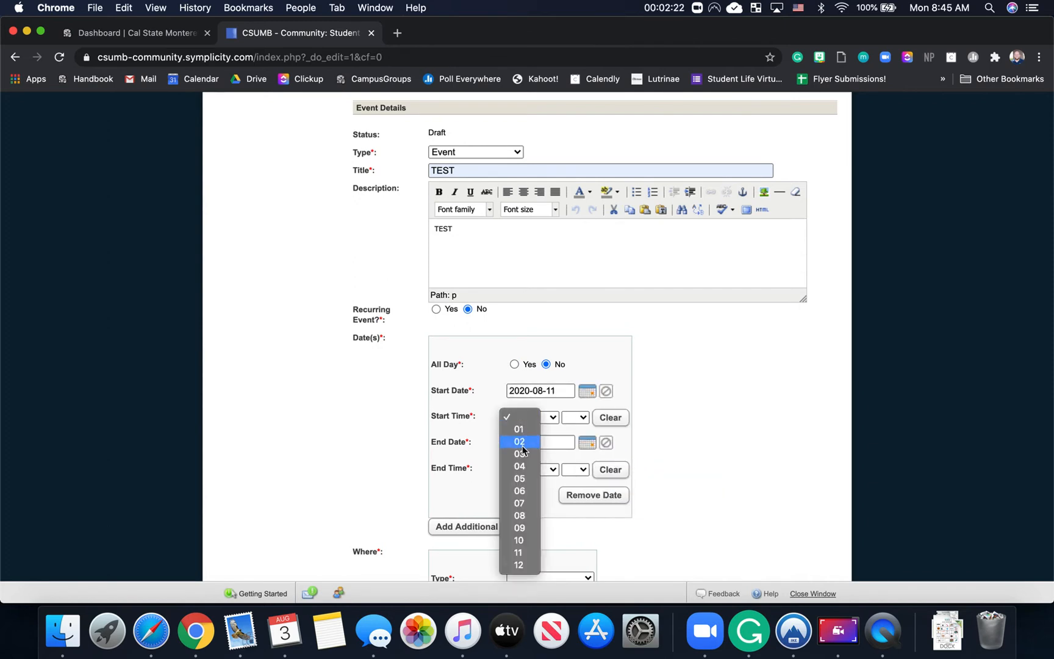
click(522, 467)
click(543, 419)
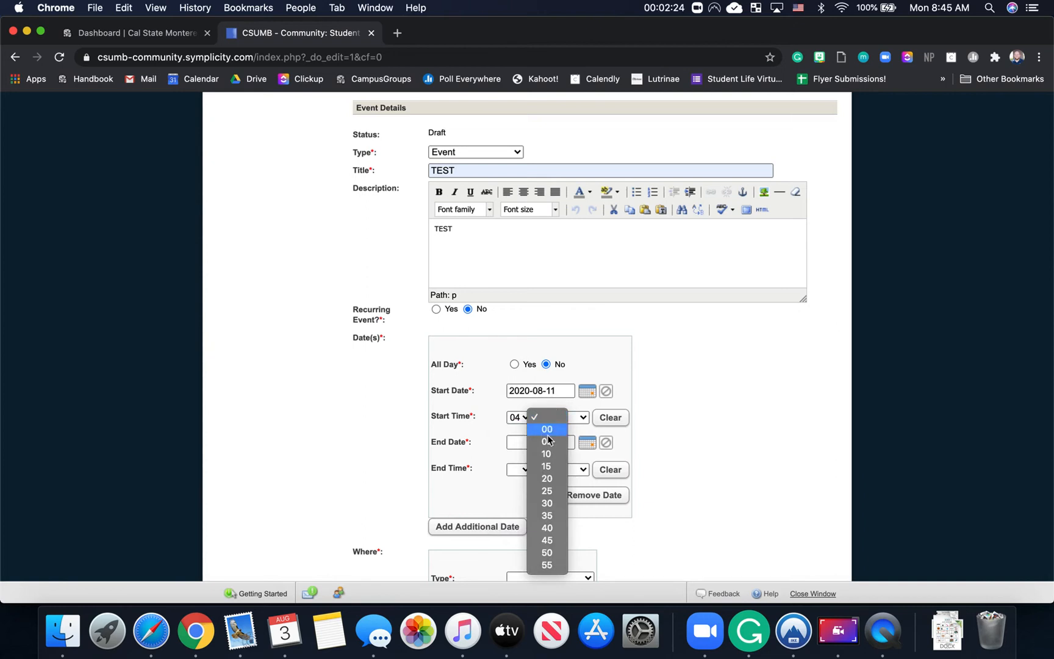
click(558, 431)
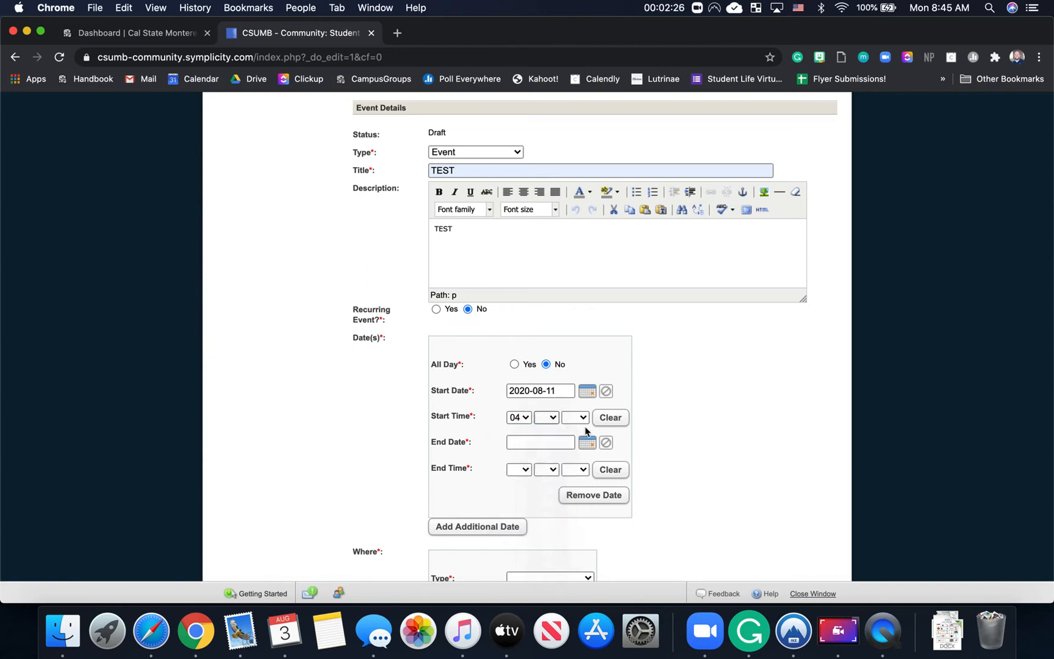
click(583, 420)
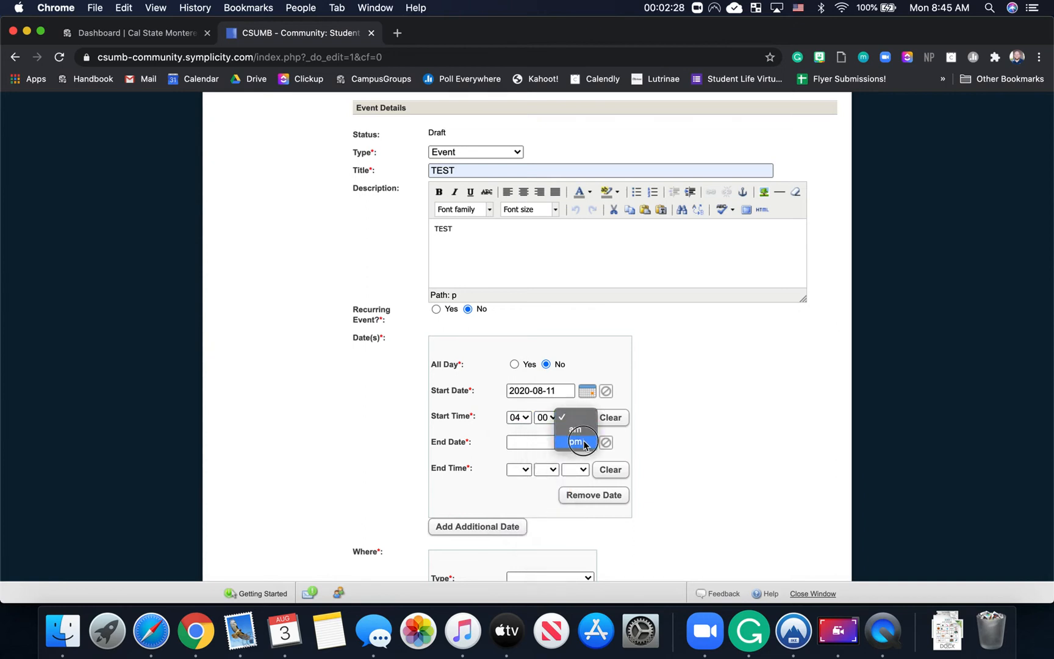
click(539, 443)
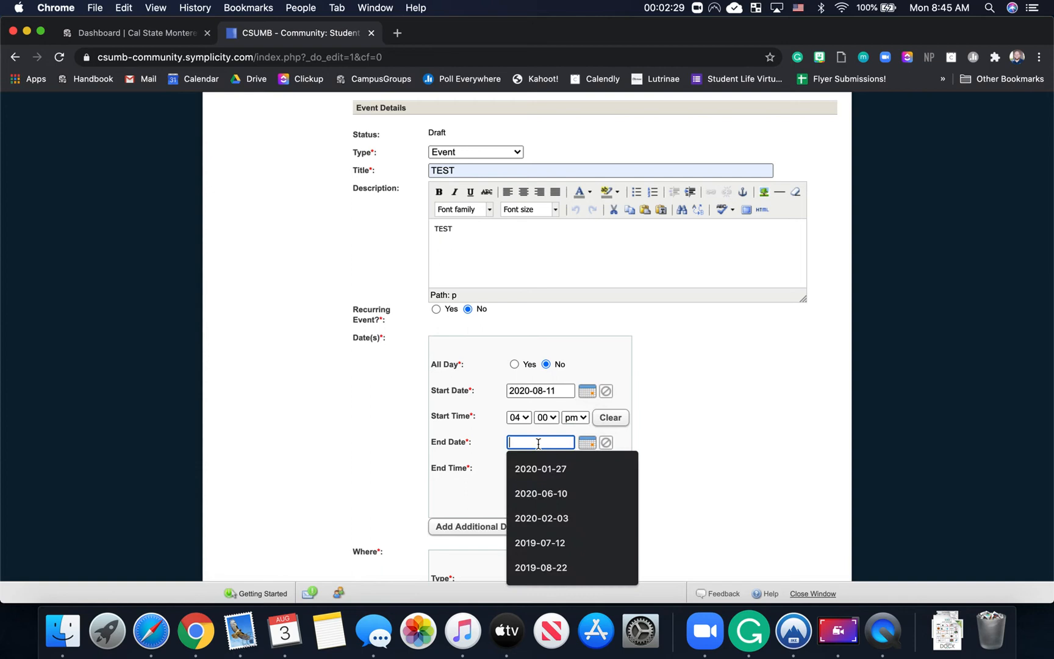
Step: Set the end to August 11, 2020 at 05:00 pm
click(598, 432)
click(588, 442)
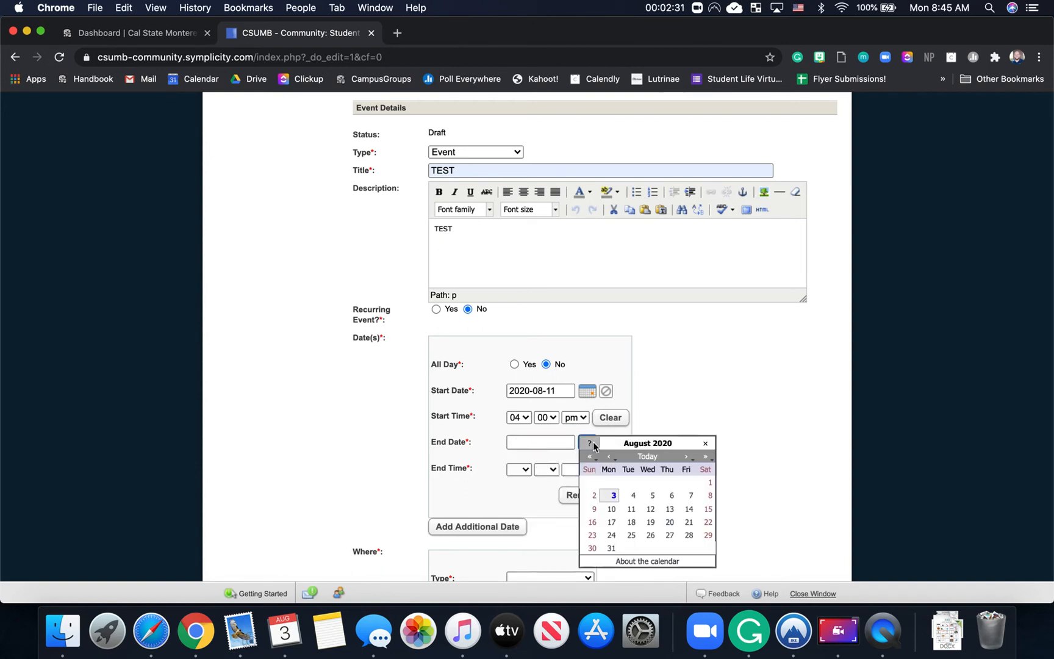
click(631, 508)
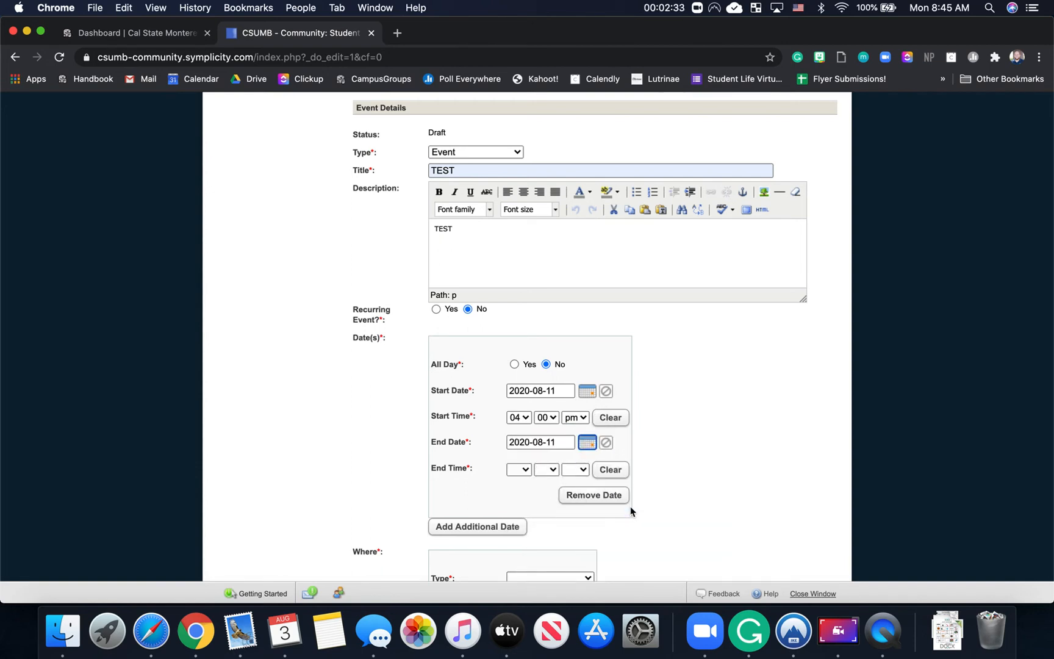
click(517, 477)
click(519, 531)
click(548, 475)
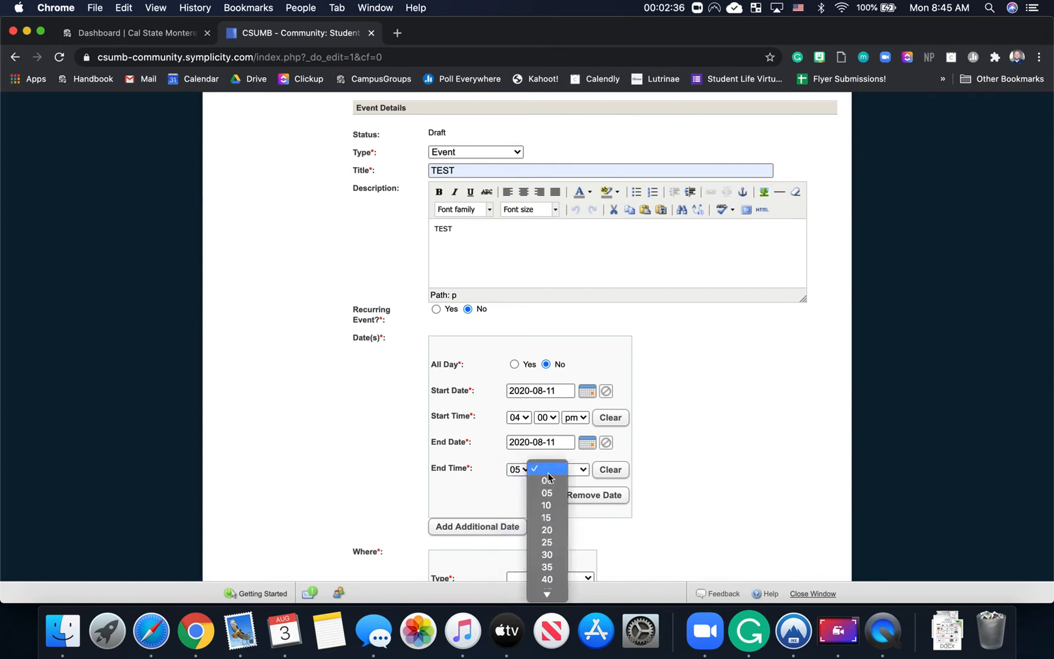
click(546, 480)
click(578, 470)
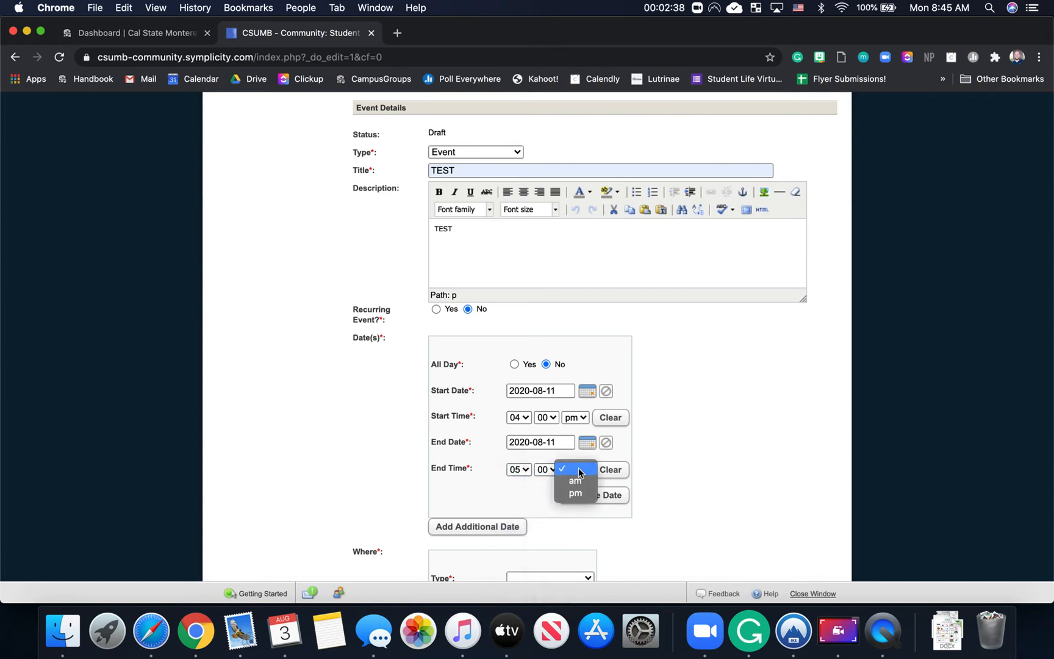
click(575, 493)
scroll(579, 495, down, 2)
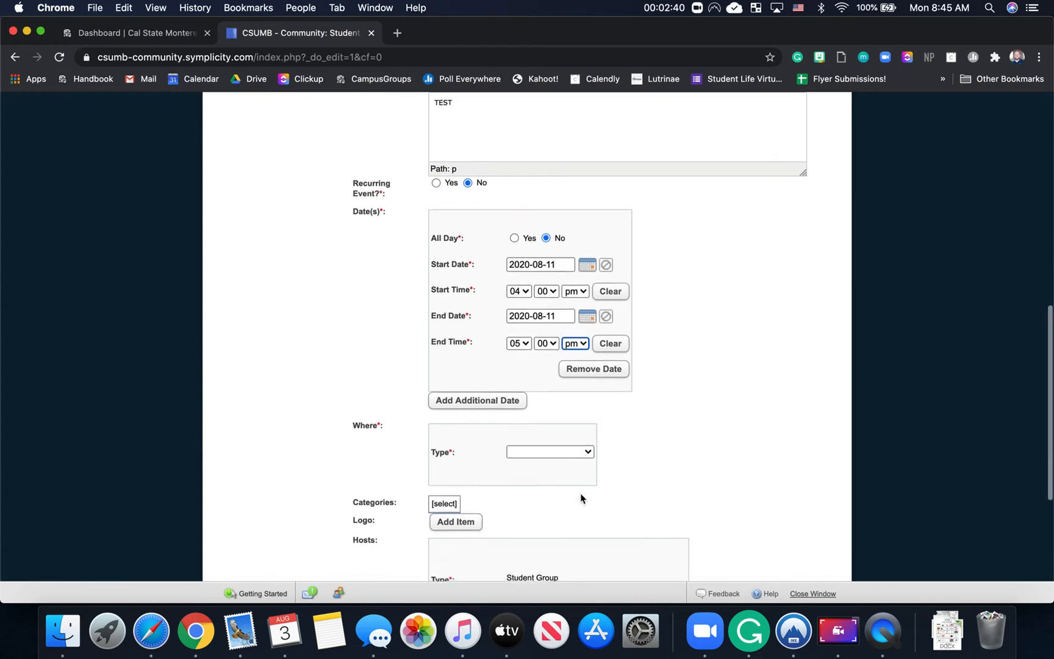
scroll(494, 377, down, 1)
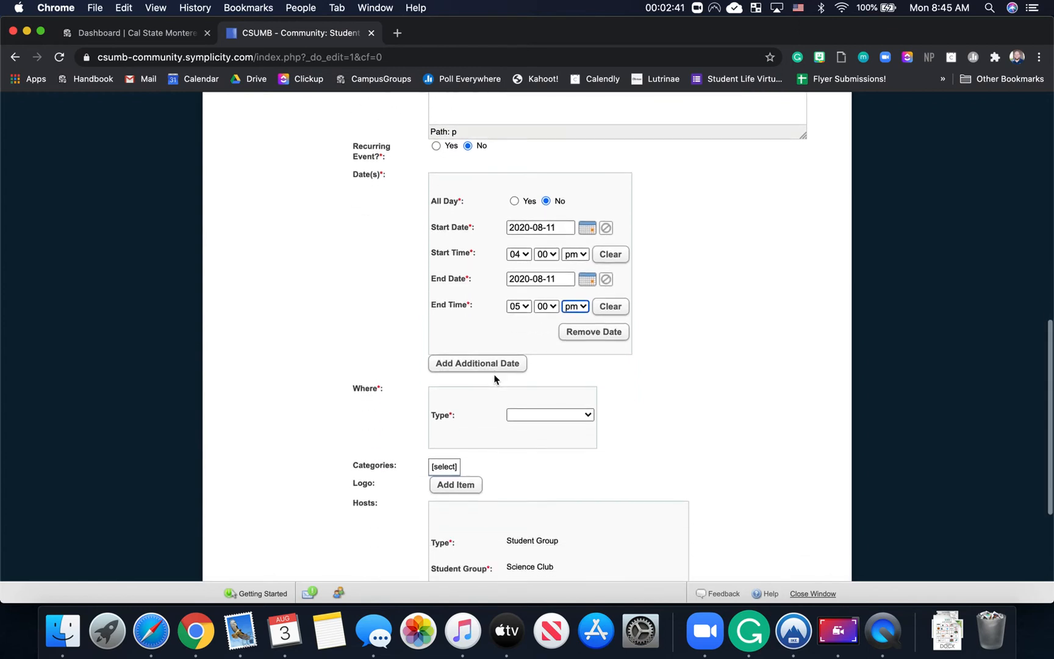
click(528, 415)
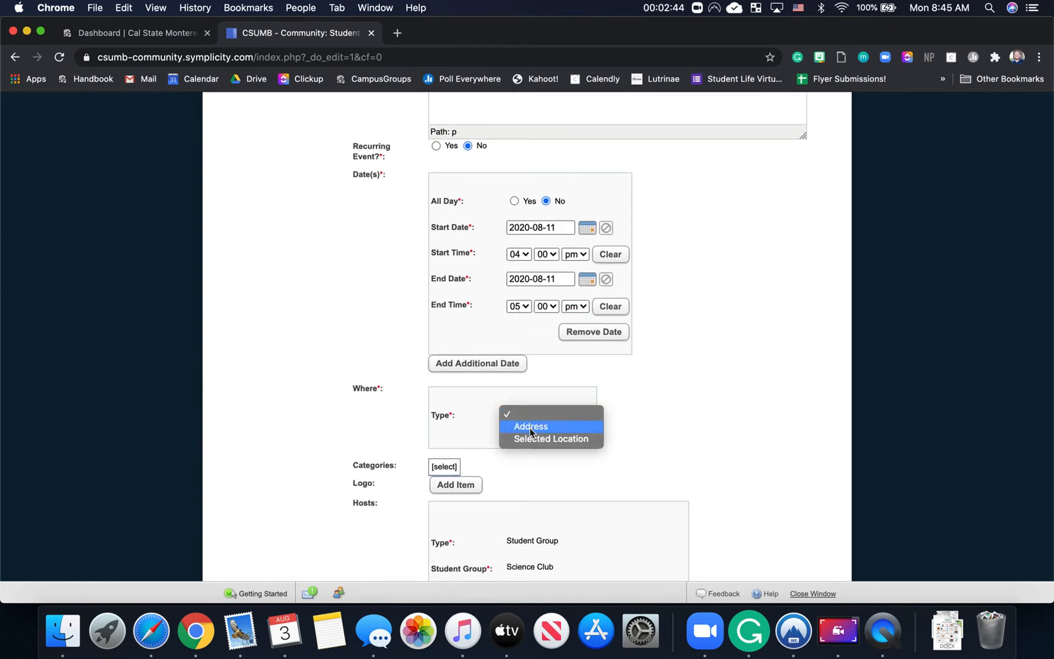
Step: Choose Address as the location type and enter Zoom as the Location
click(529, 426)
scroll(530, 428, down, 1)
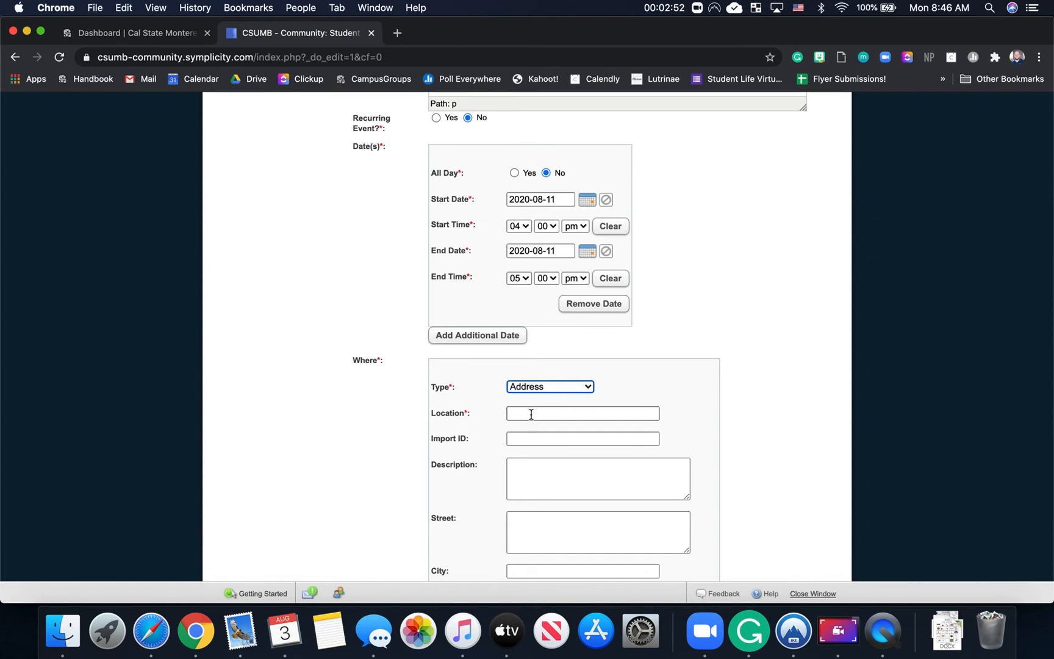
click(531, 414)
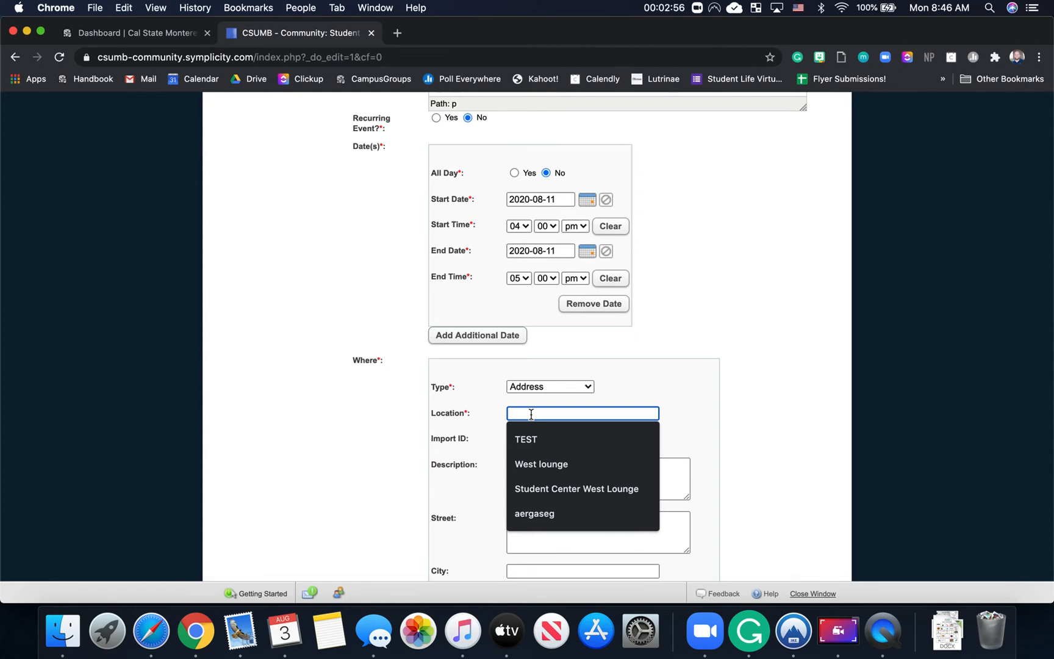
text(ZO)
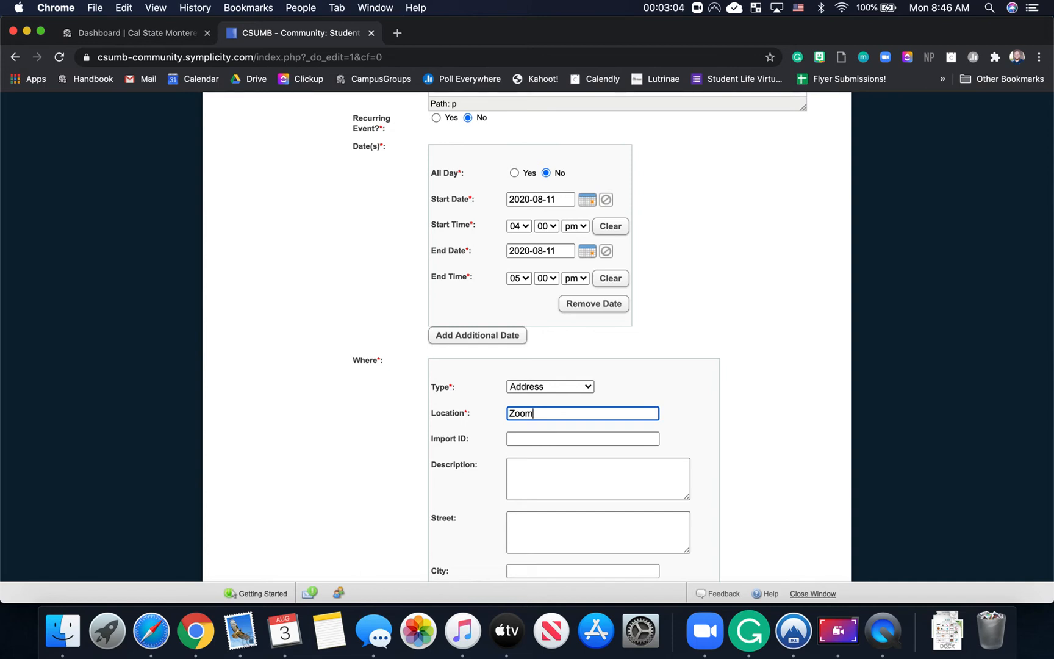
scroll(527, 336, down, 5)
scroll(449, 274, up, 1)
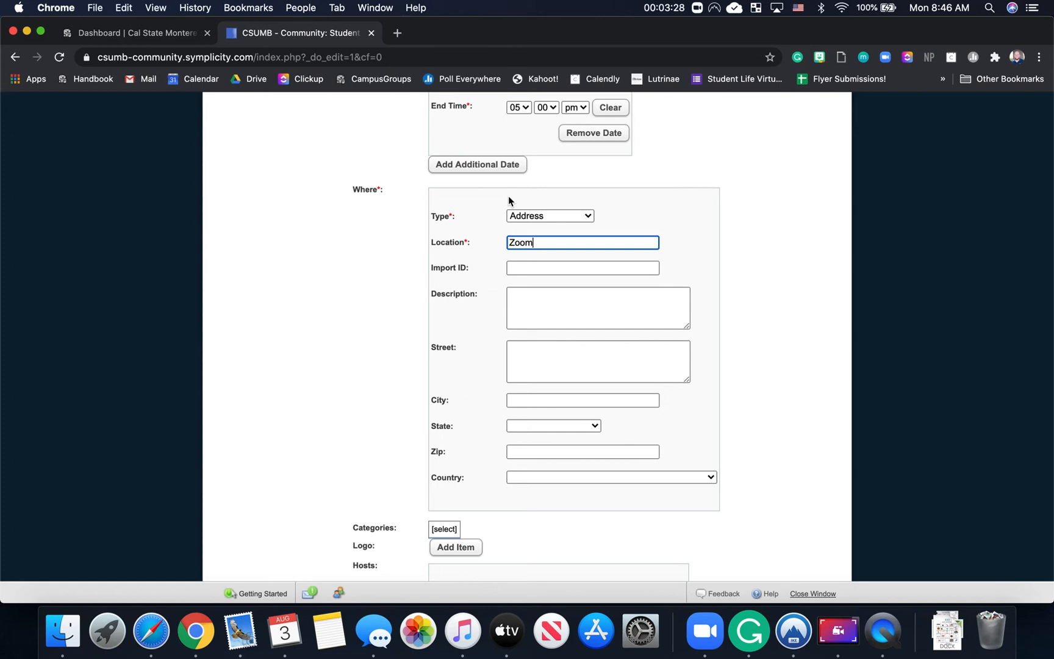
Step: Try Selected Location without choosing a campus location, then revert to Address with Zoom
click(524, 215)
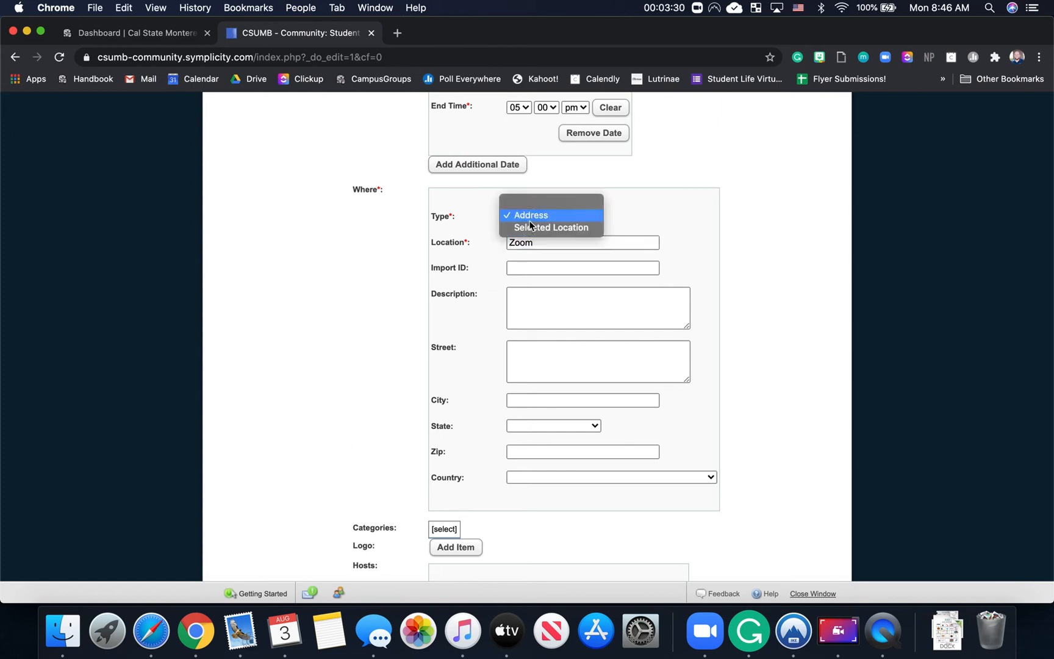
click(534, 230)
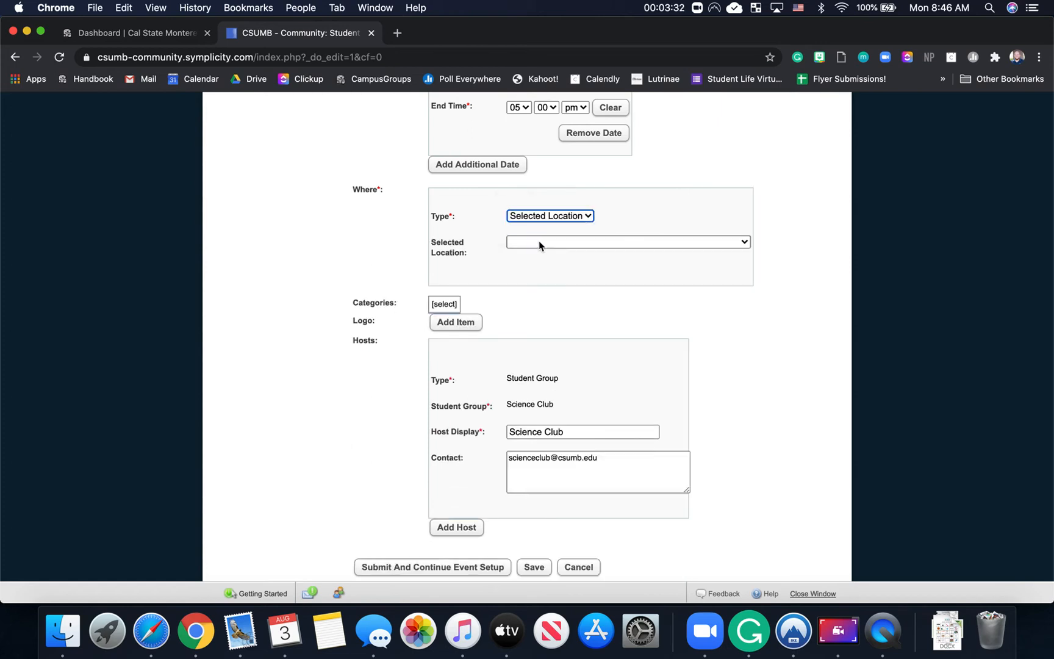
click(539, 242)
click(616, 207)
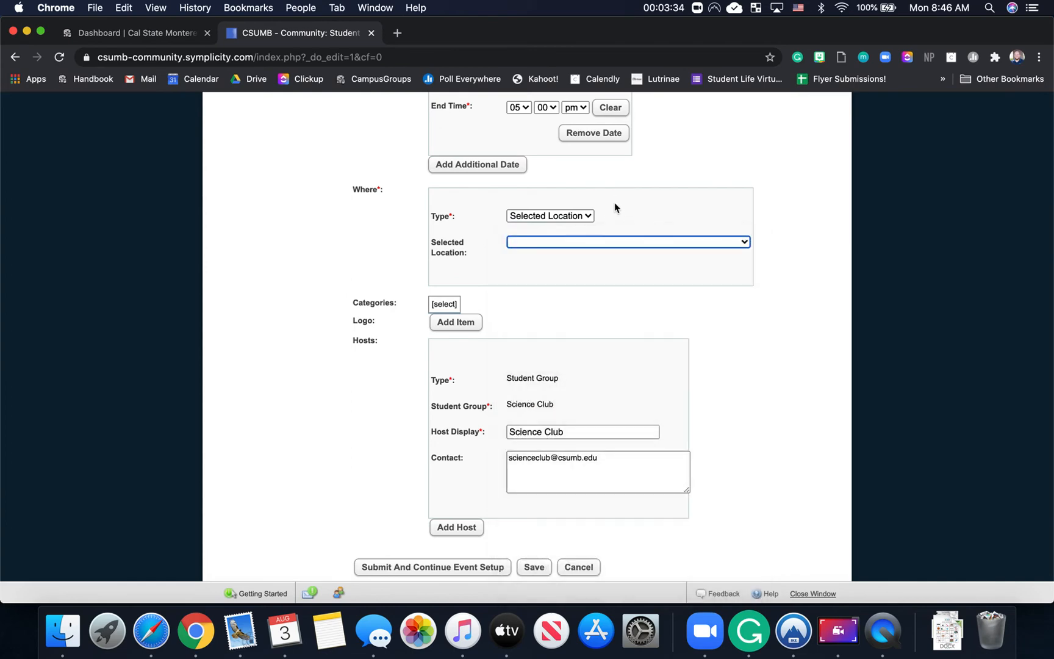
click(576, 215)
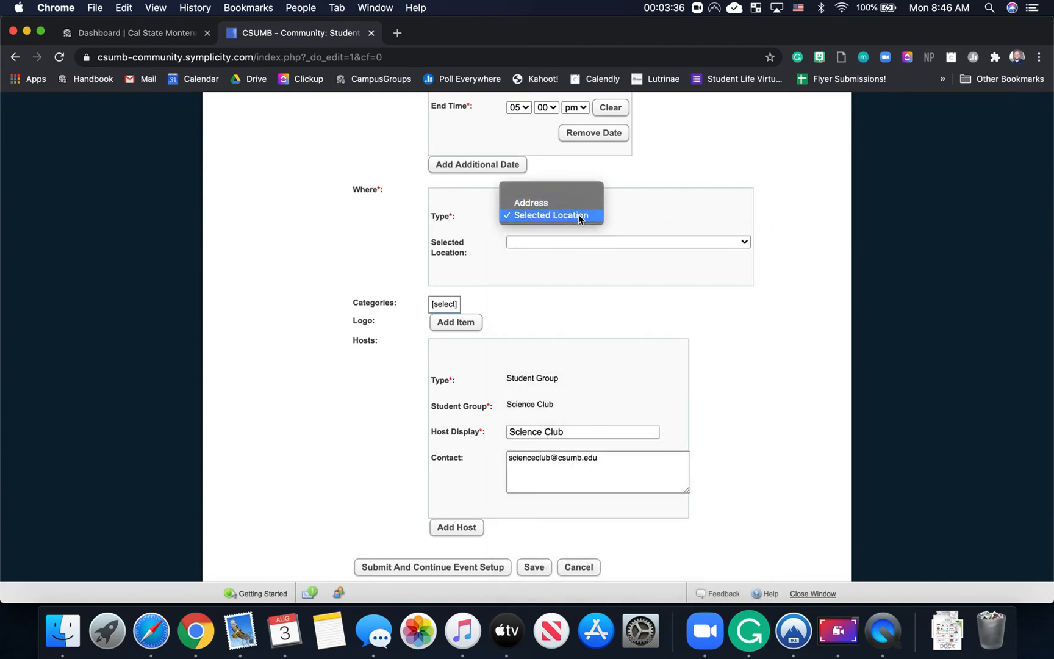
click(592, 242)
click(592, 242)
scroll(597, 421, down, 15)
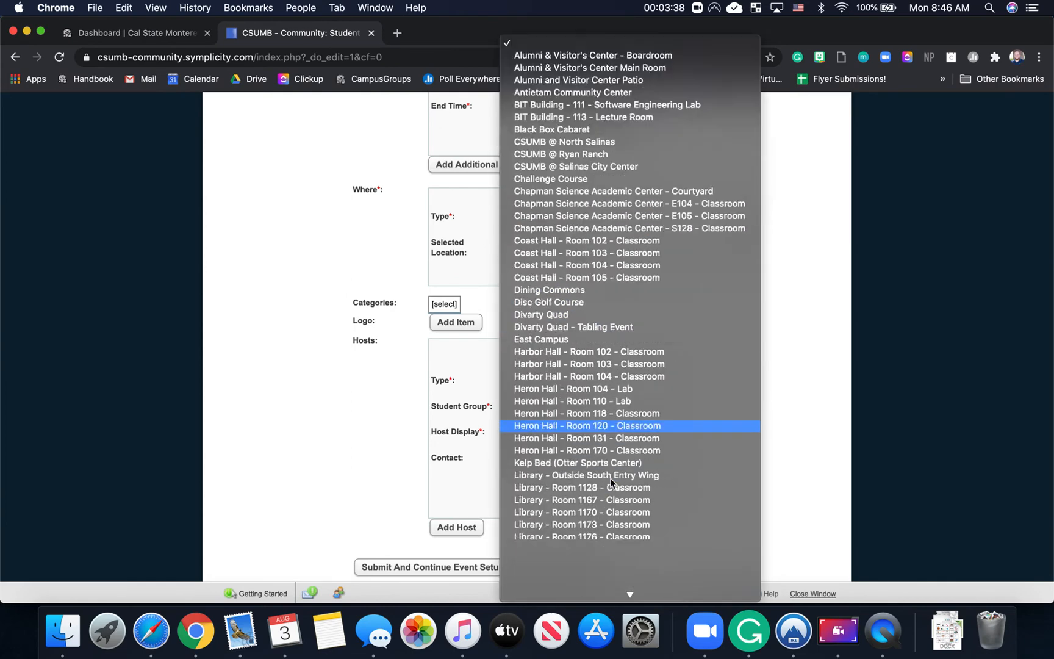
scroll(592, 557, up, 15)
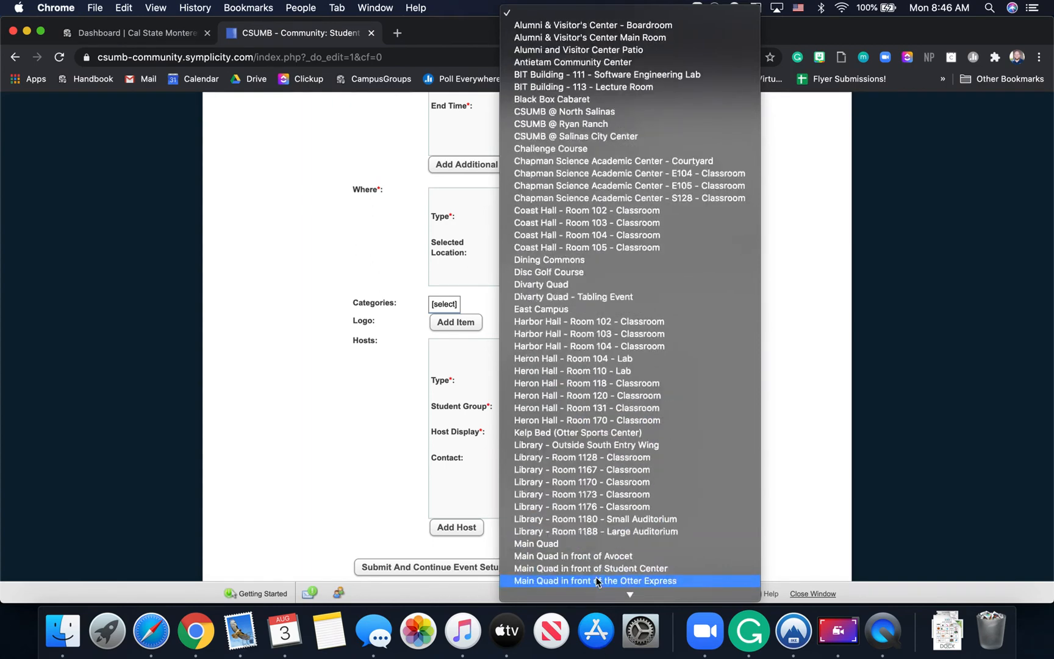
click(799, 364)
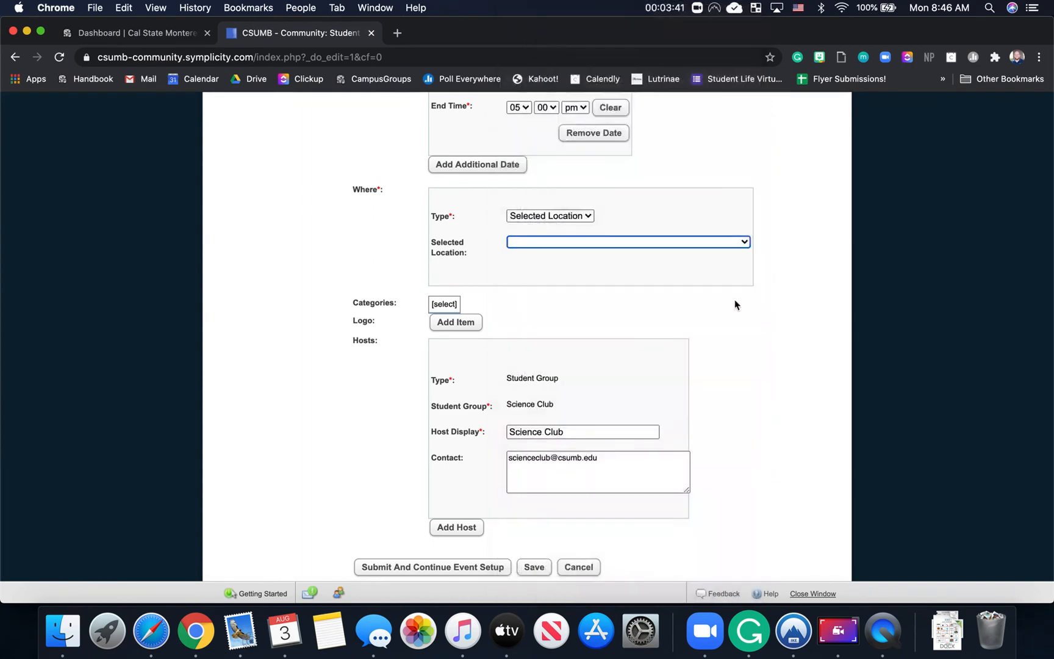
click(583, 214)
click(572, 206)
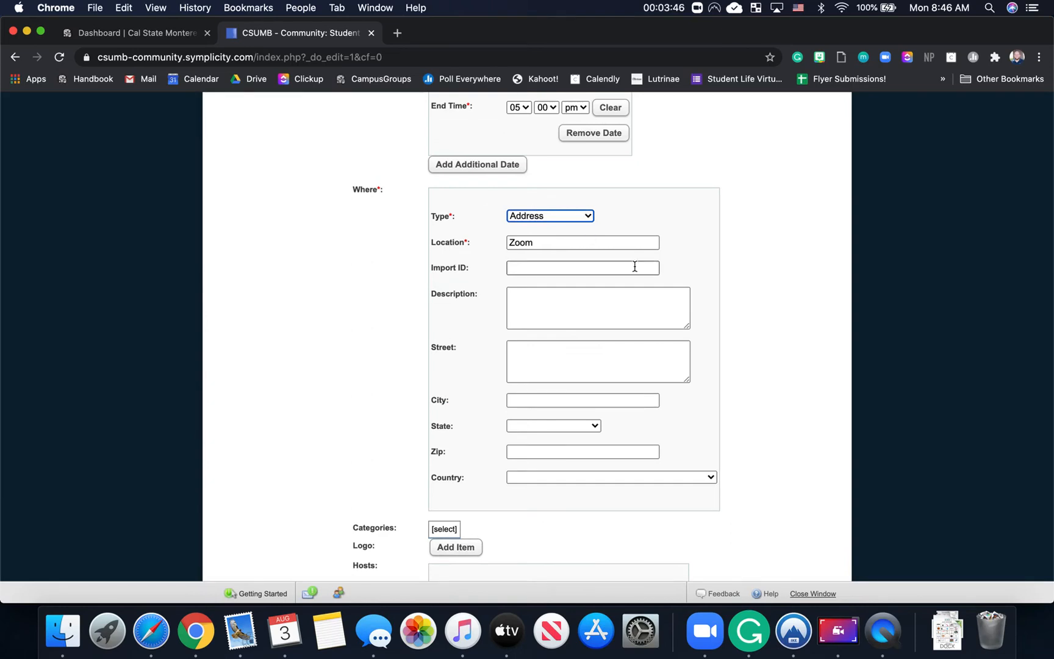
Step: Submit the event details and continue to the Event Planning step
scroll(767, 351, down, 5)
scroll(767, 352, down, 3)
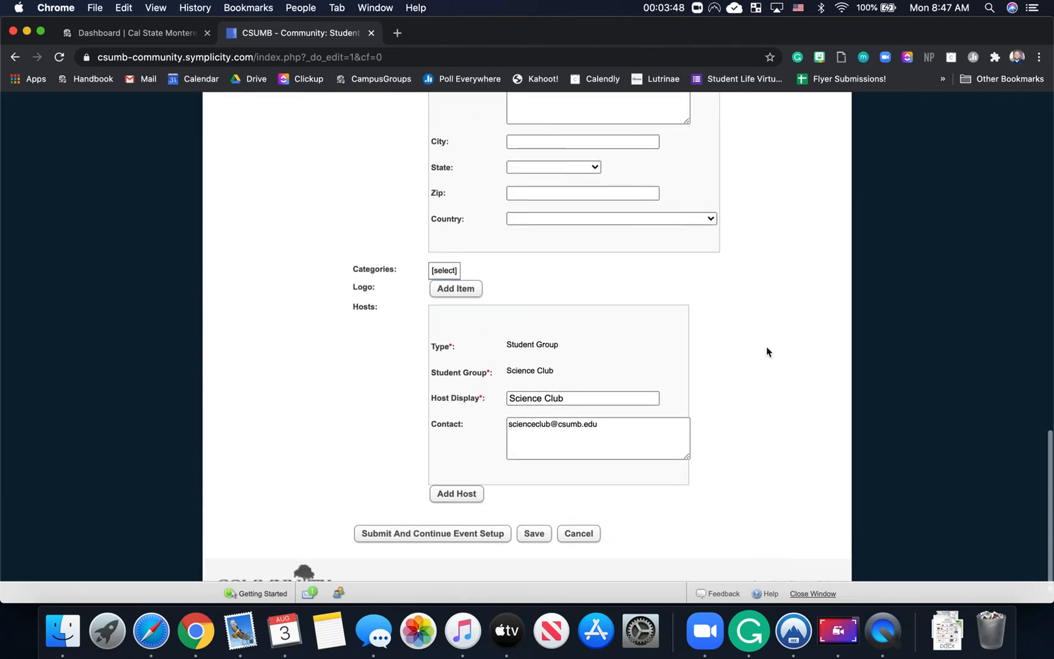
click(608, 375)
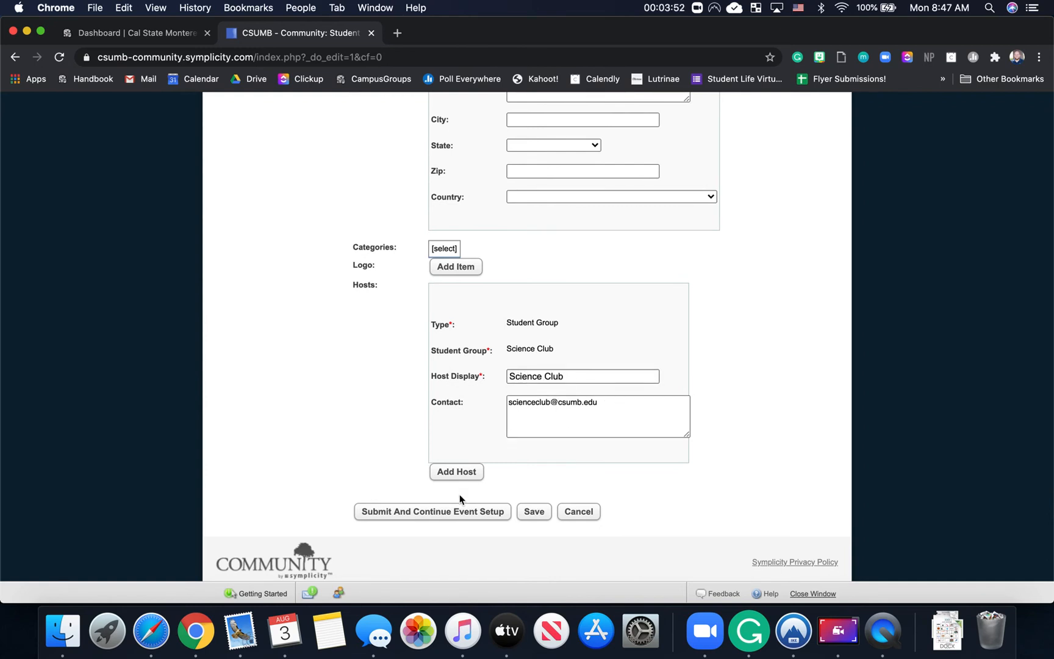
click(479, 513)
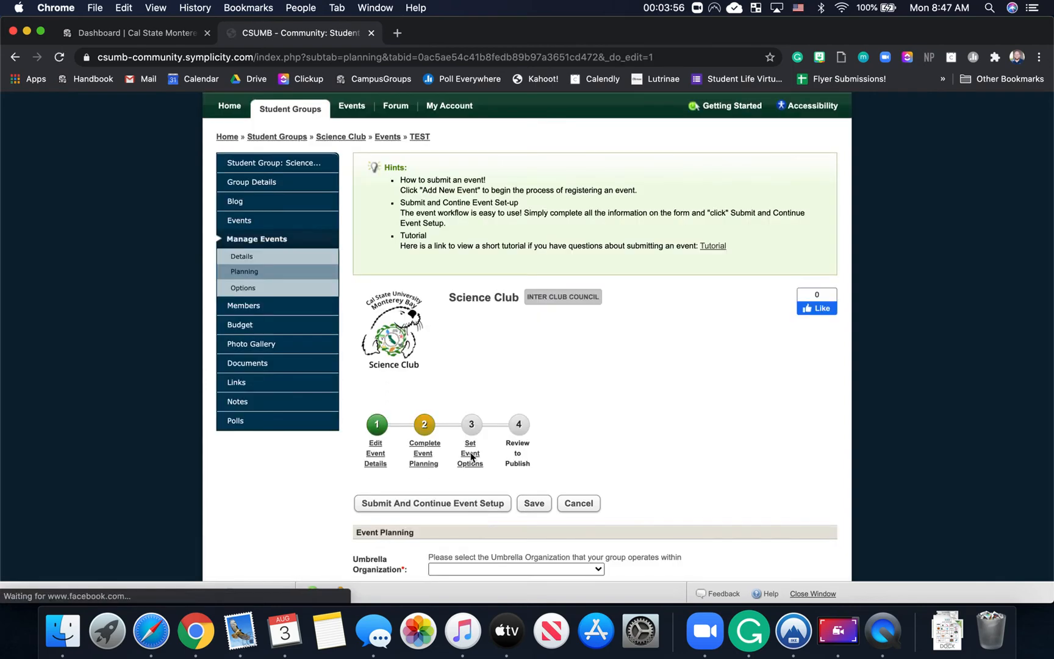
Step: Choose Inter Club Council as umbrella organization and mark the event as a virtual program
scroll(469, 464, down, 5)
scroll(455, 365, down, 1)
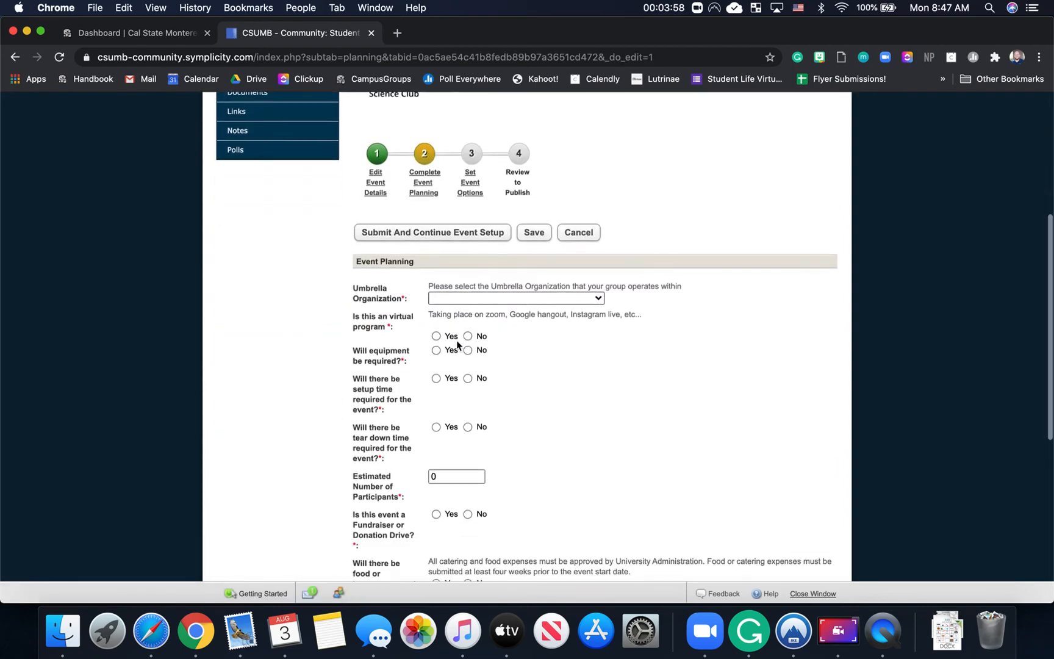
click(455, 297)
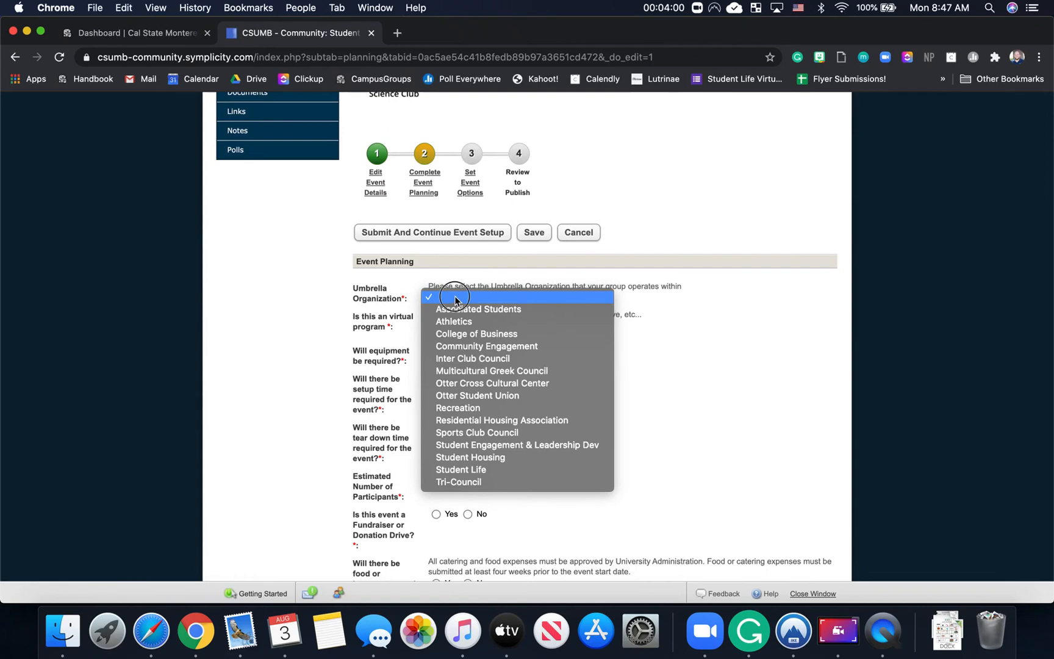
click(456, 298)
click(457, 299)
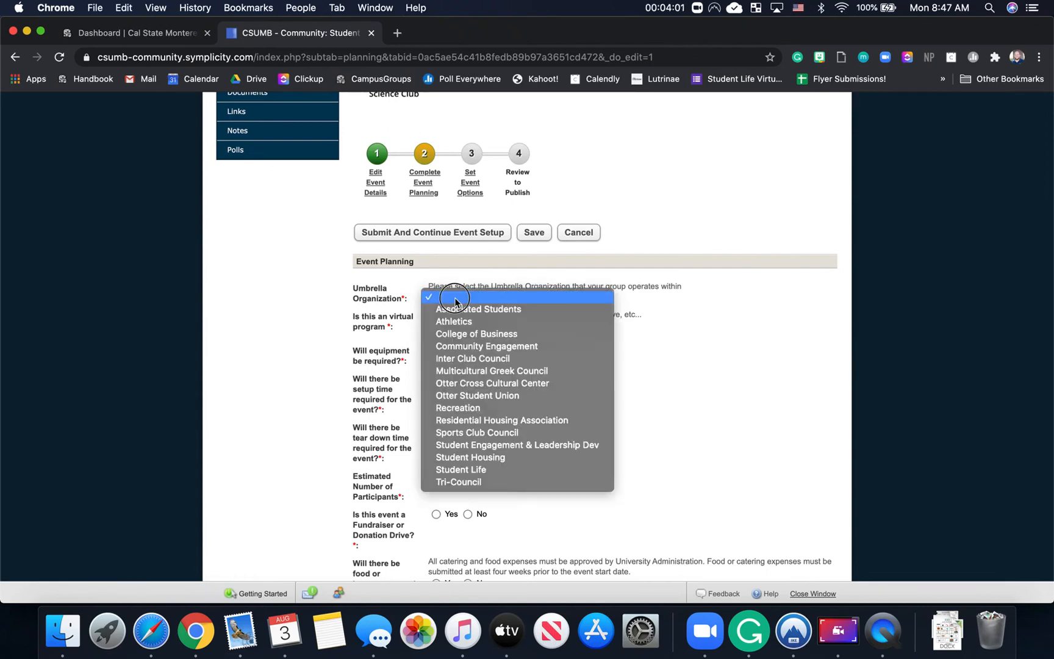
click(465, 360)
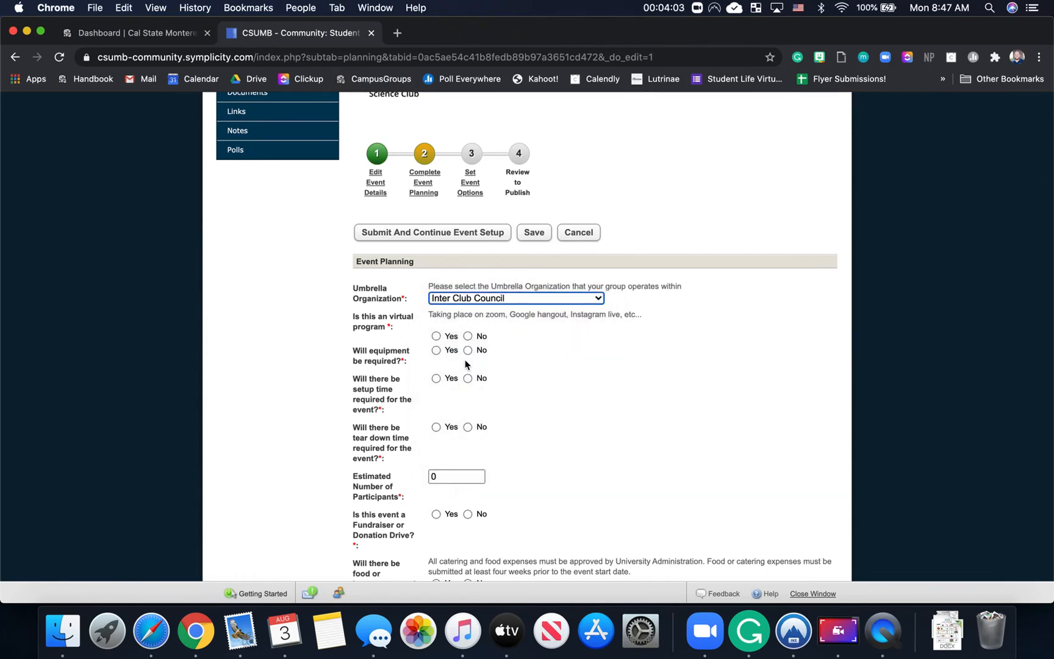
click(435, 338)
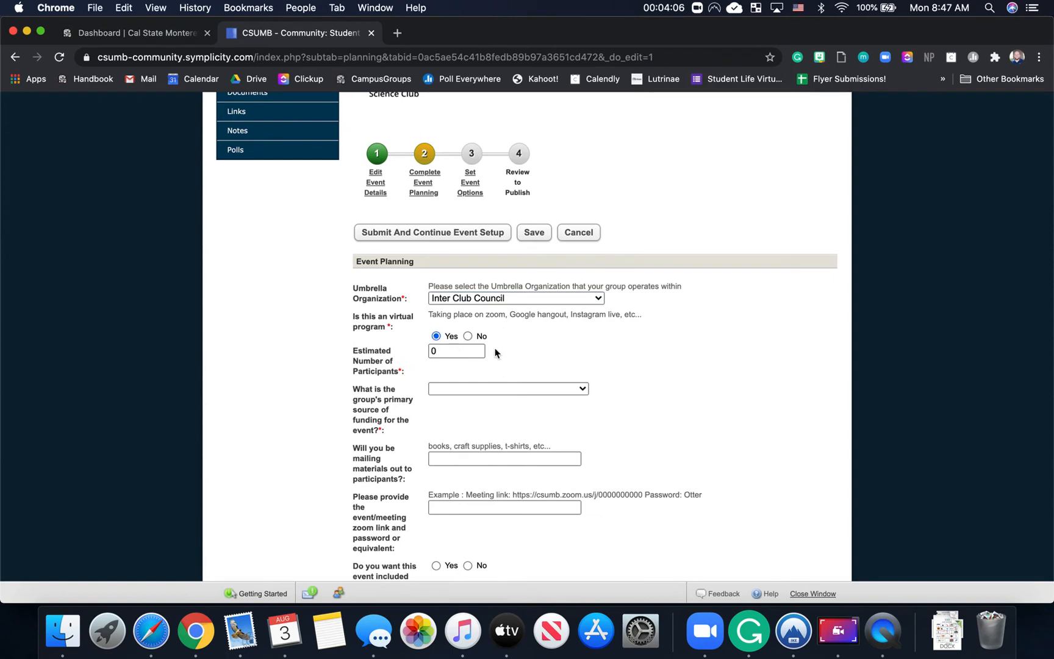
scroll(495, 353, down, 5)
scroll(496, 352, up, 1)
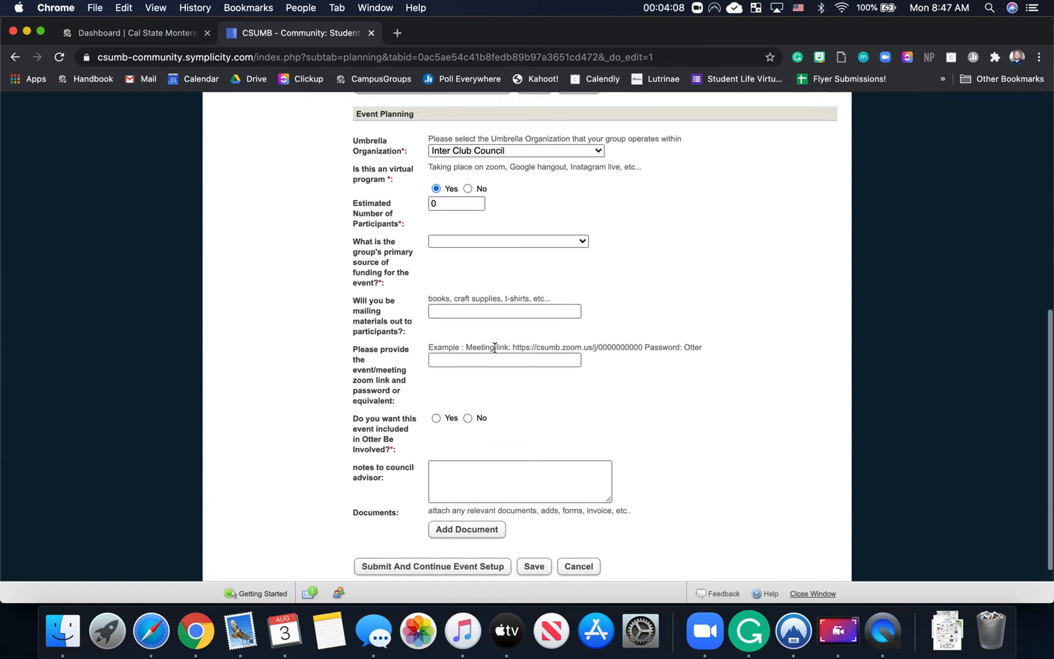
Step: Set estimated participants to 10 and funding source to ICC - Funding Approved
click(450, 203)
key(BackSpace)
text(10)
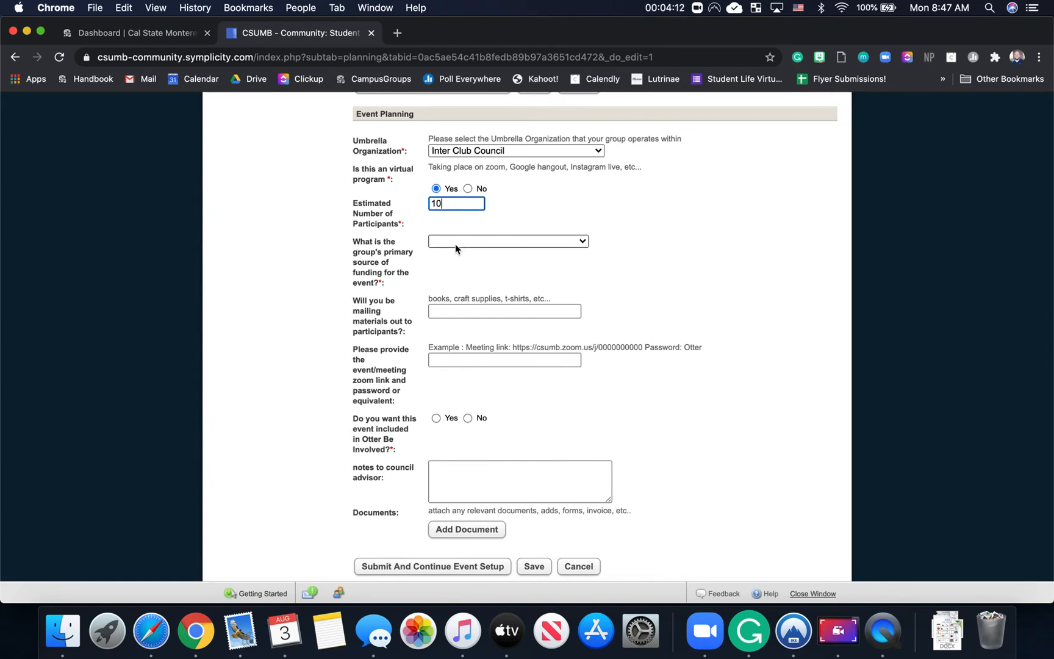
click(456, 244)
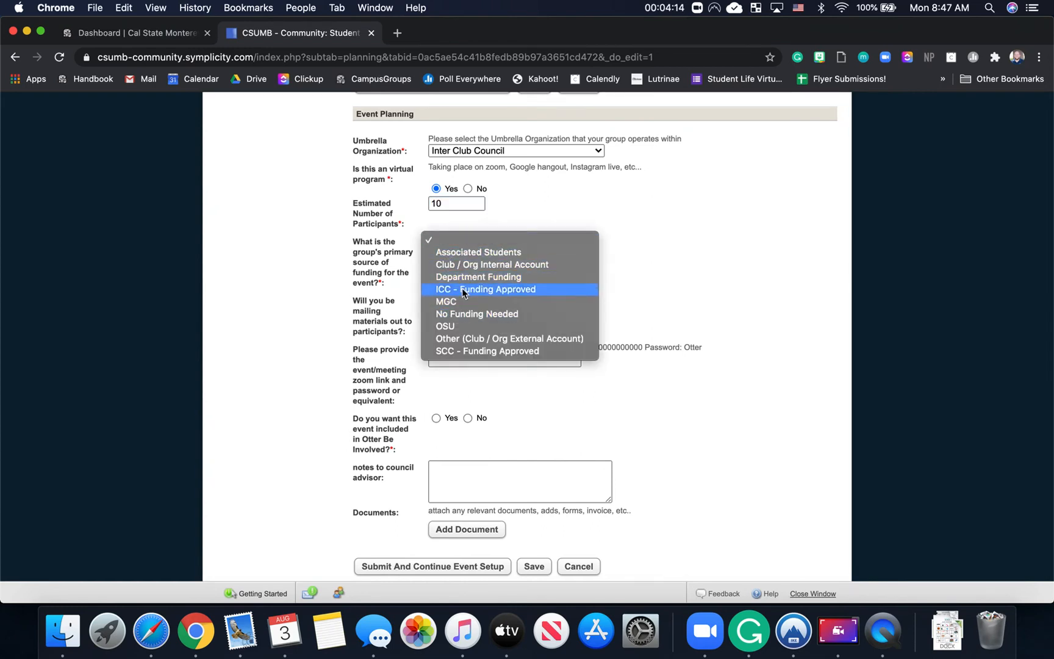
click(470, 290)
click(466, 242)
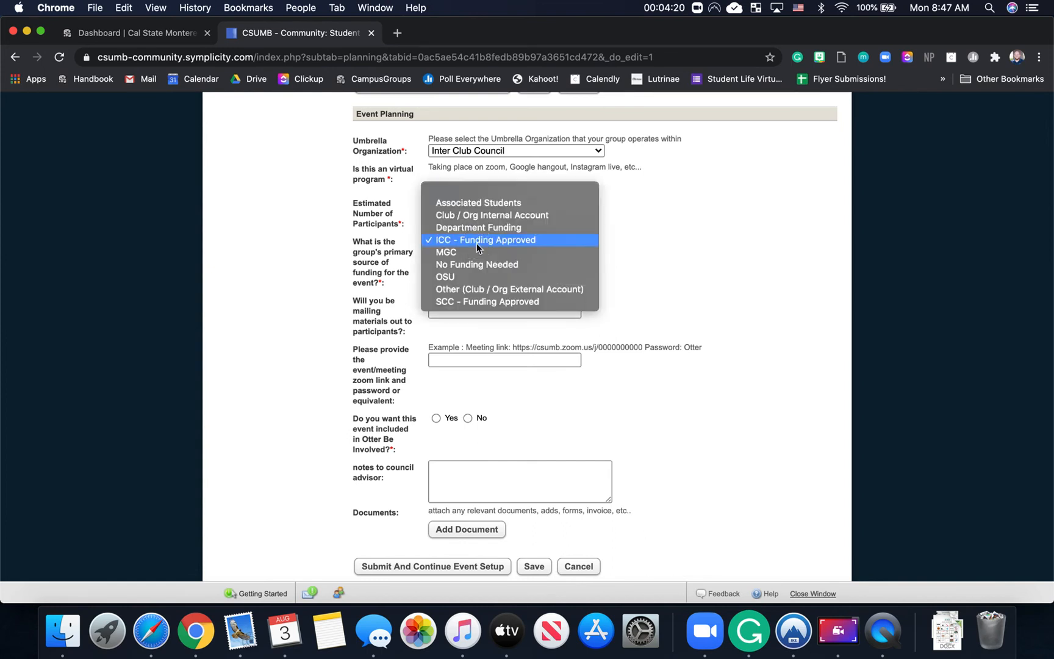
Step: Change funding to No Funding Needed and answer No to mailing materials
click(484, 267)
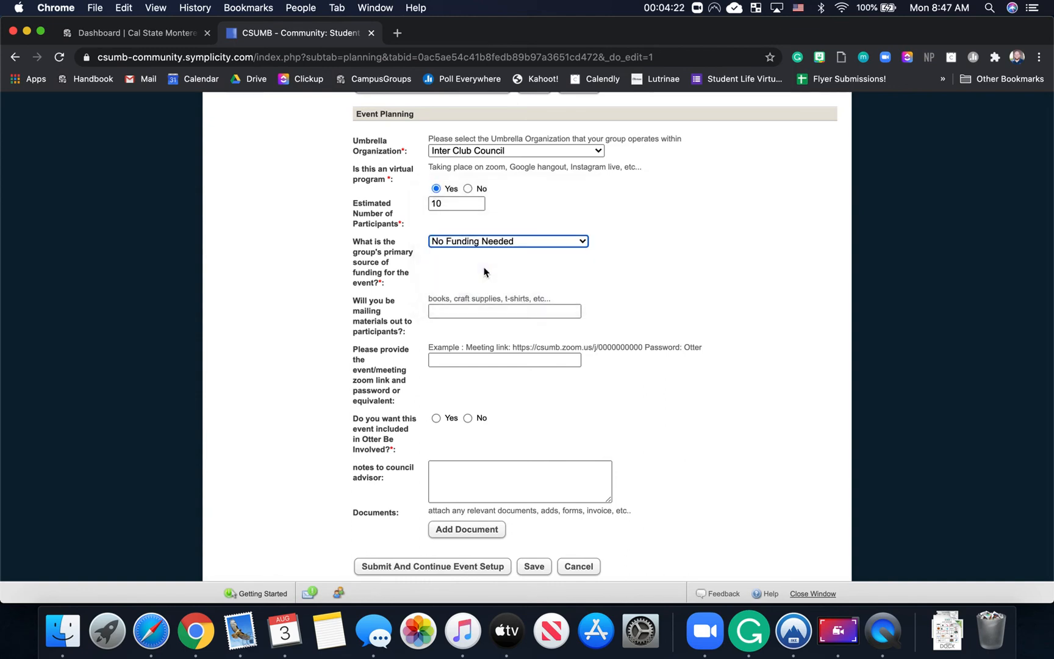
click(493, 311)
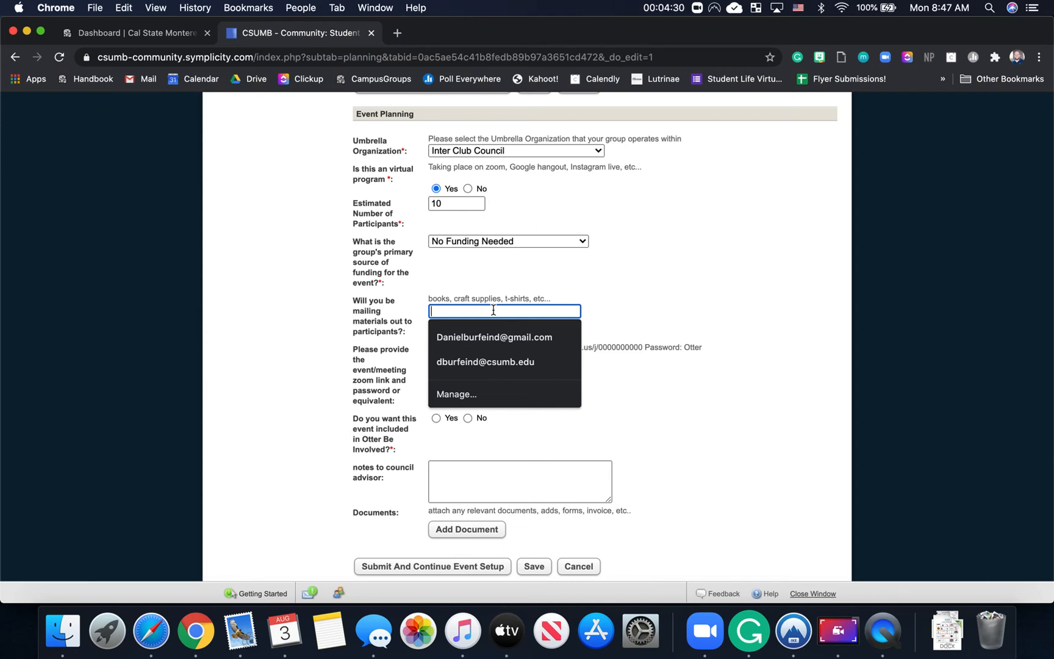
text(No)
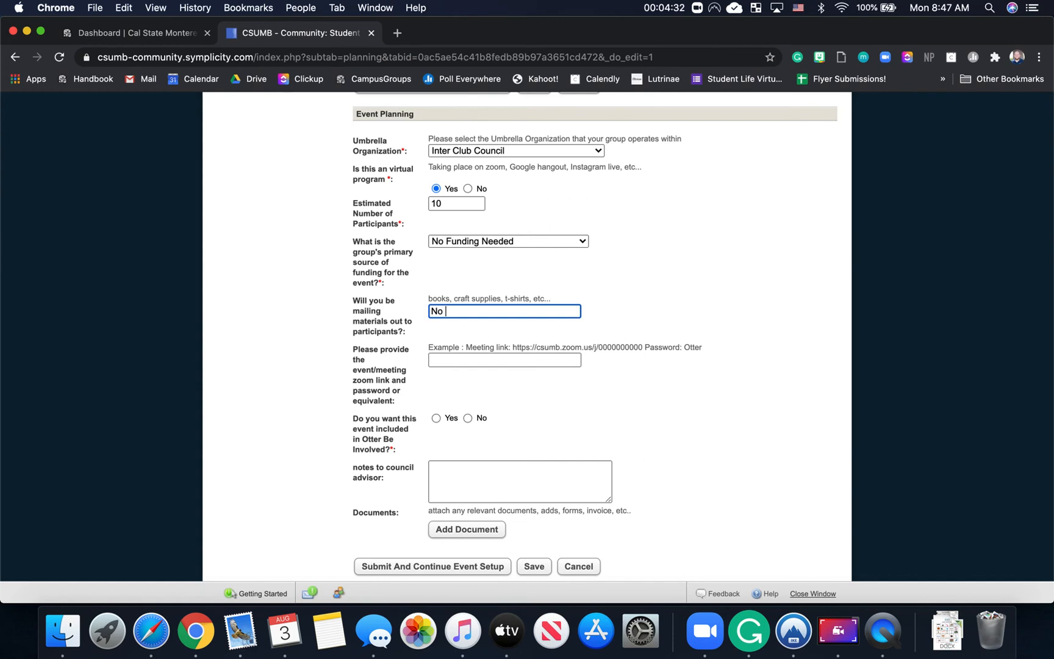
click(499, 360)
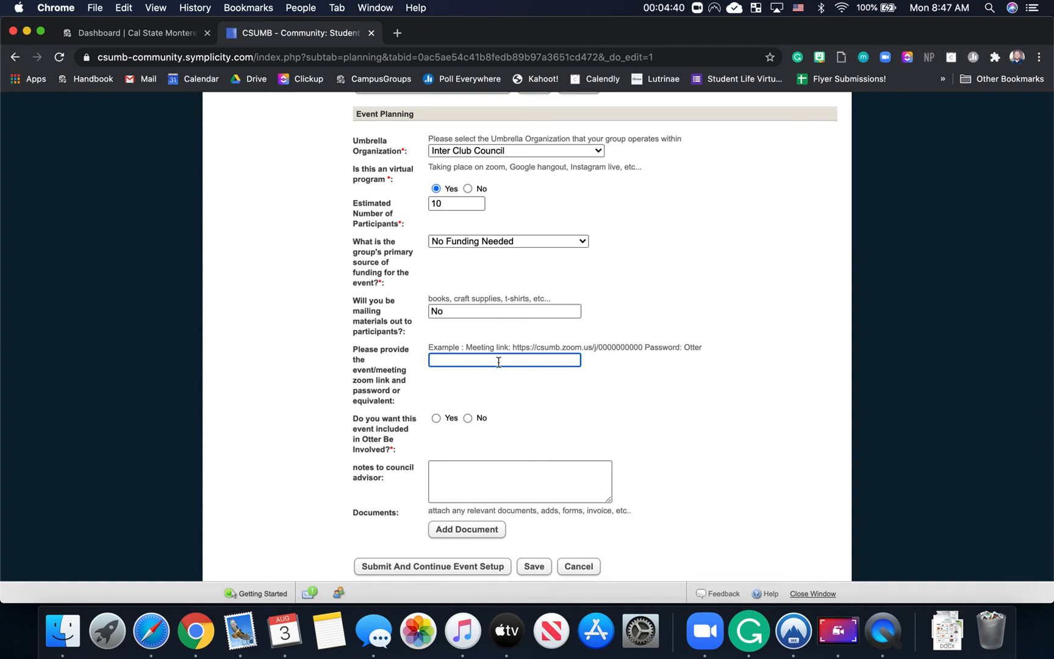
Step: Set Otter Be Involved inclusion to Yes and move to the council advisor notes box
scroll(499, 362, down, 2)
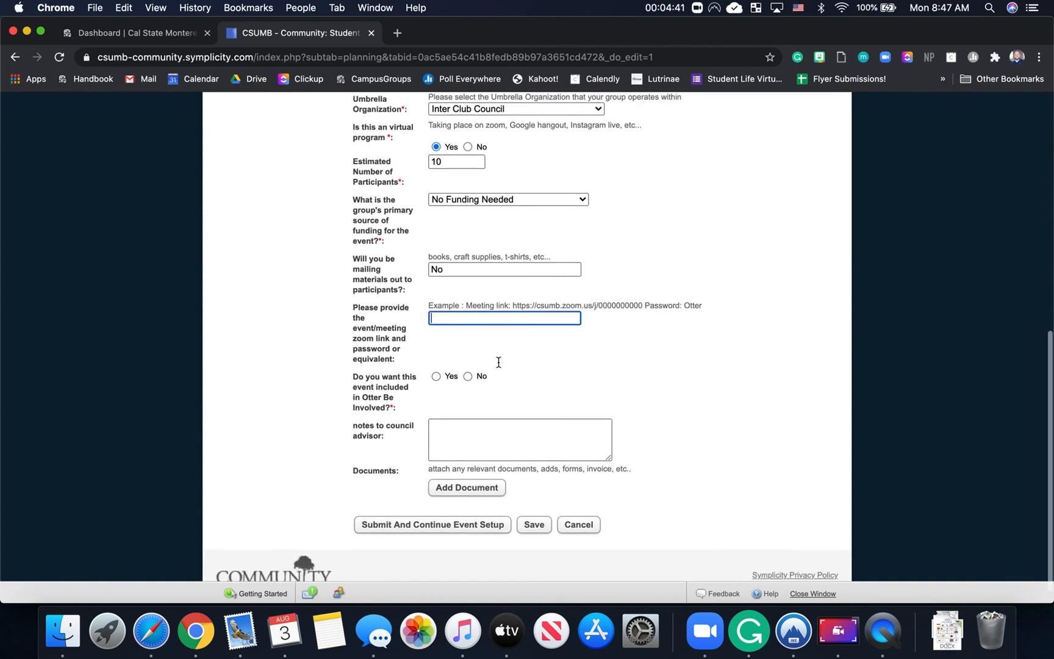
click(436, 368)
click(468, 368)
click(437, 369)
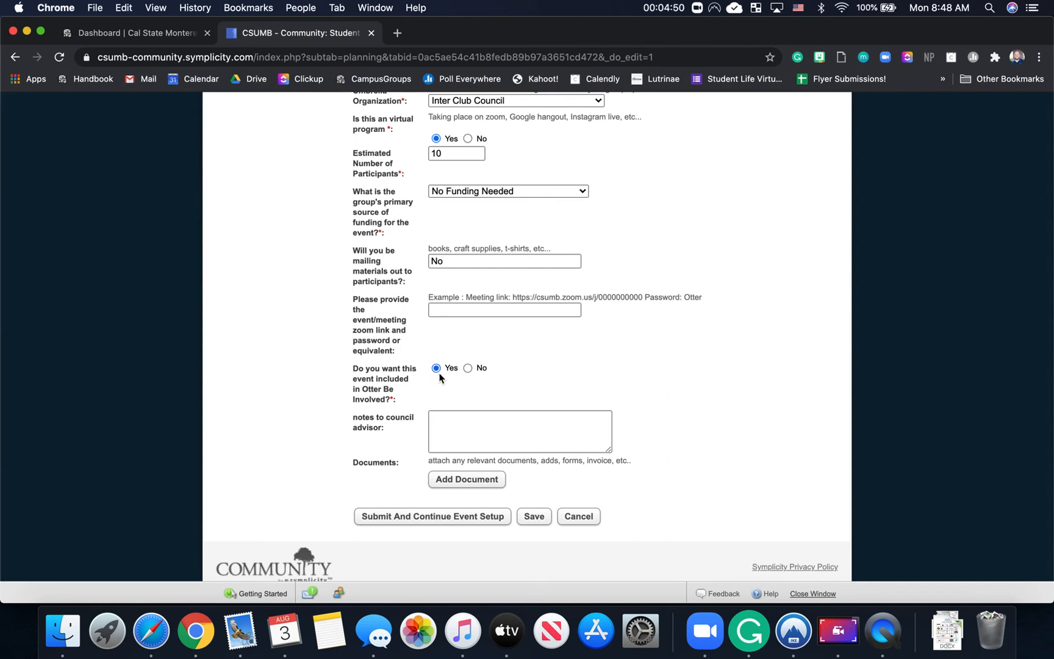
click(453, 423)
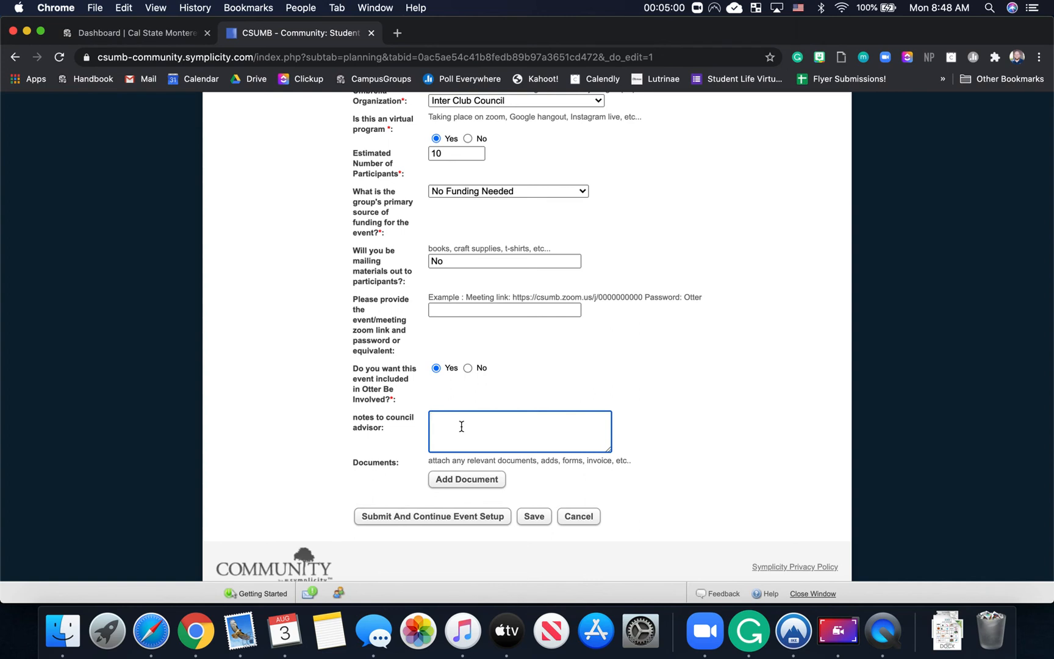
scroll(476, 486, down, 1)
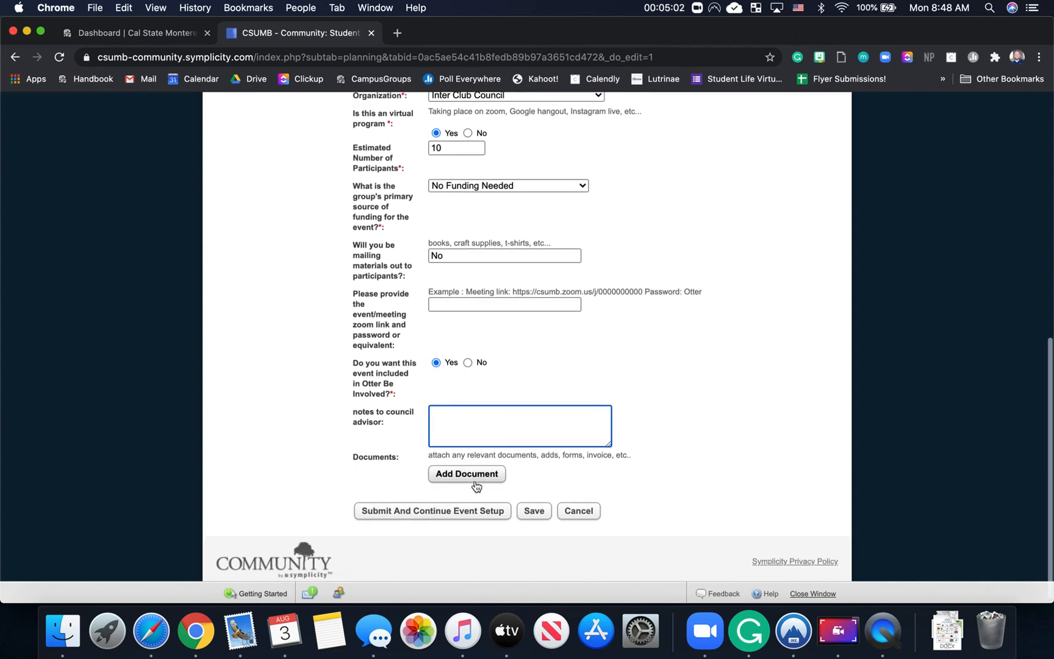
scroll(477, 486, up, 2)
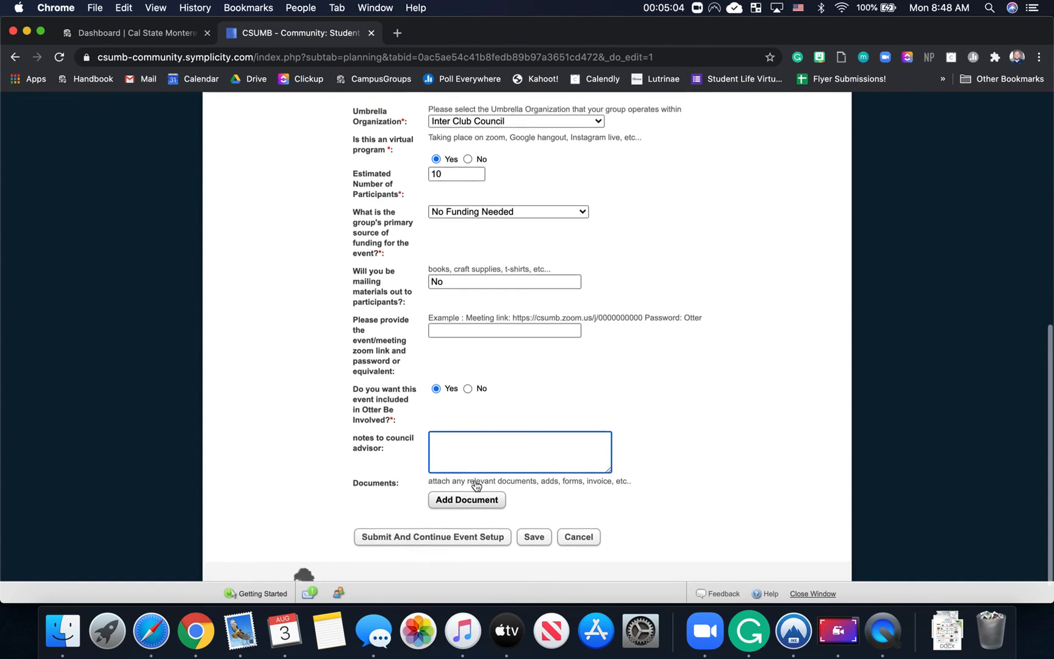
scroll(476, 487, up, 5)
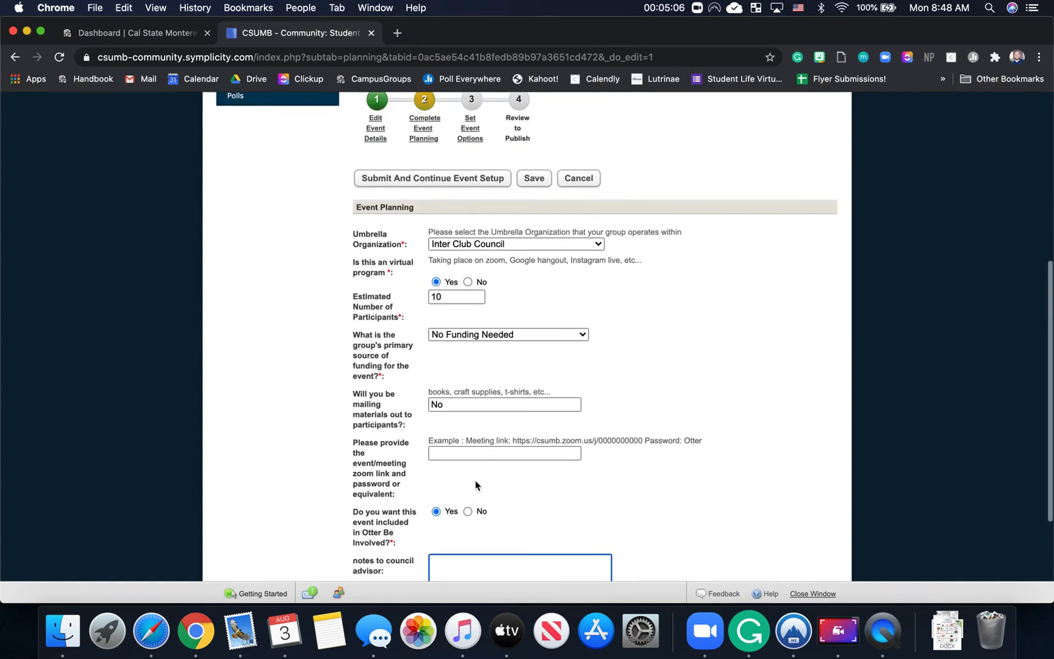
scroll(477, 486, down, 3)
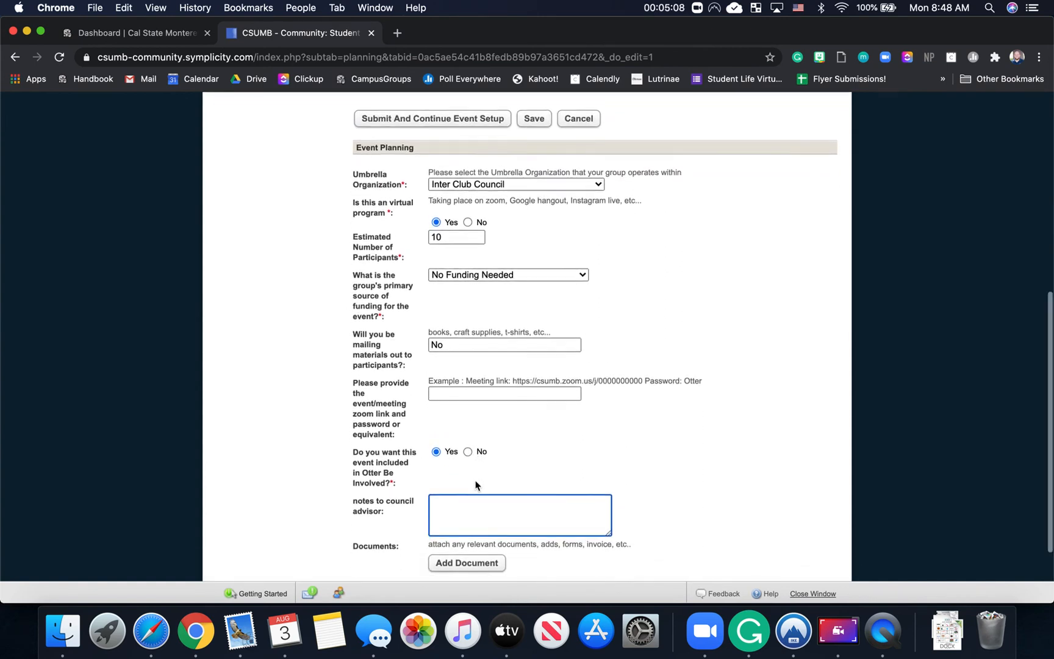
scroll(477, 486, down, 2)
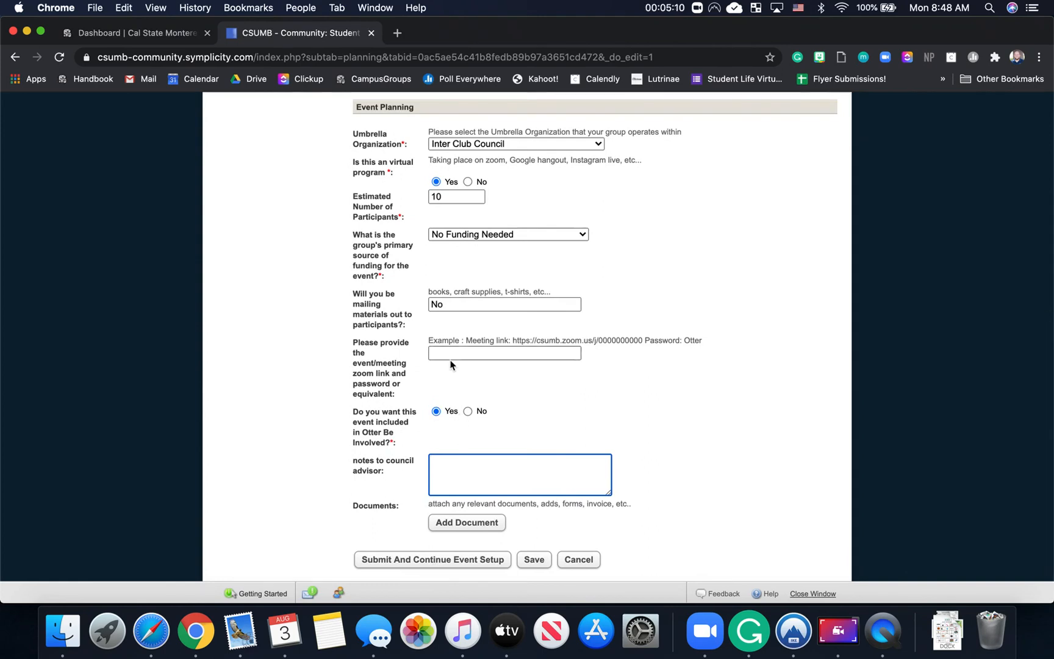
scroll(466, 414, down, 1)
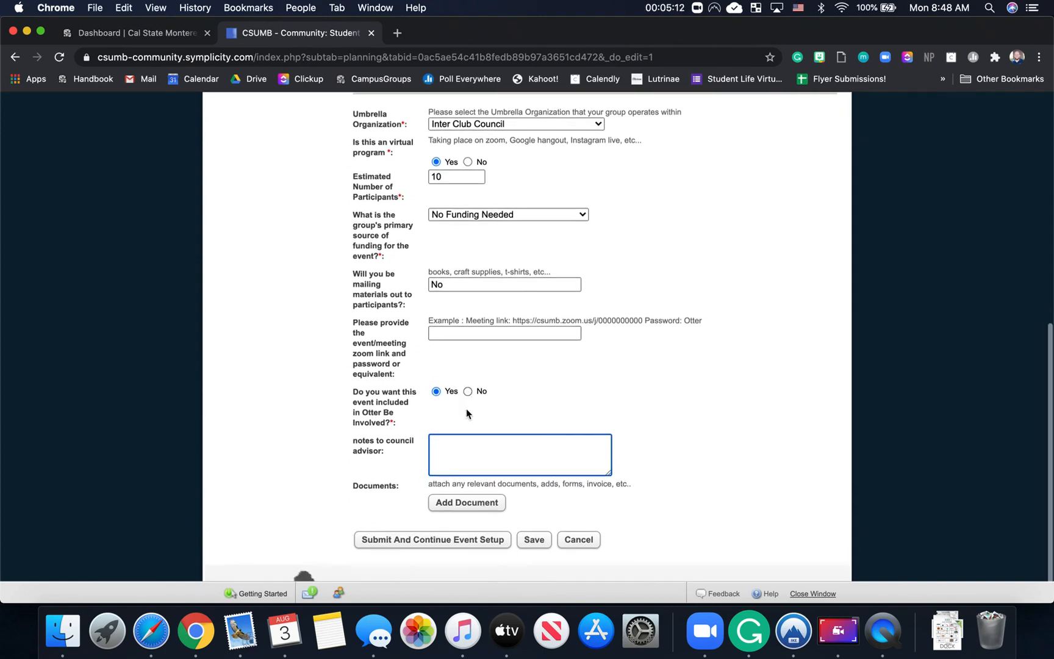
scroll(467, 414, up, 1)
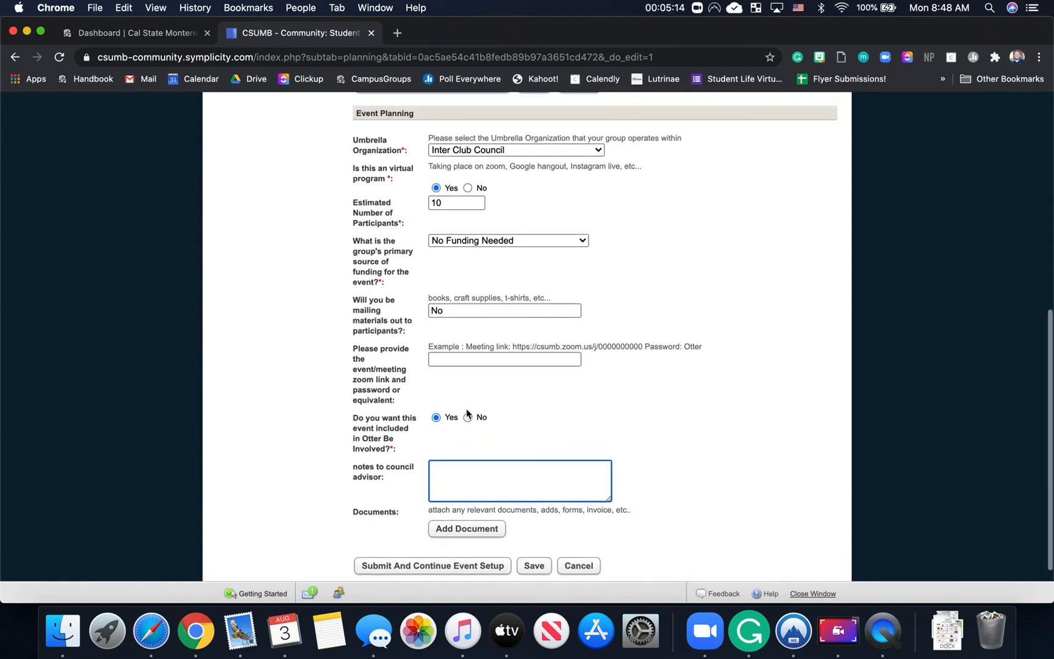
scroll(467, 414, up, 1)
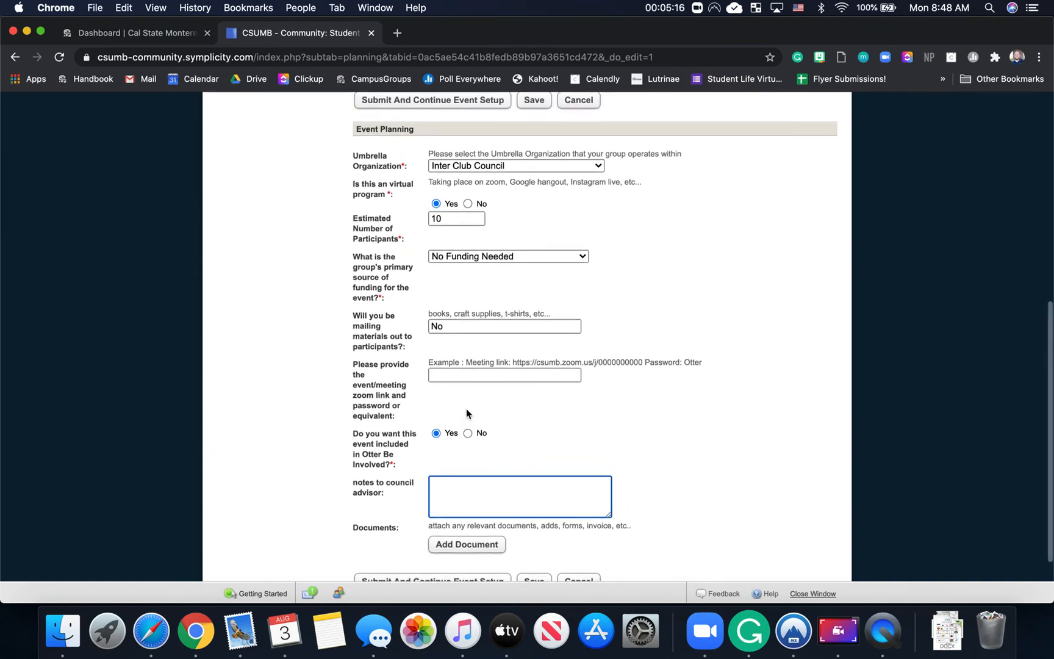